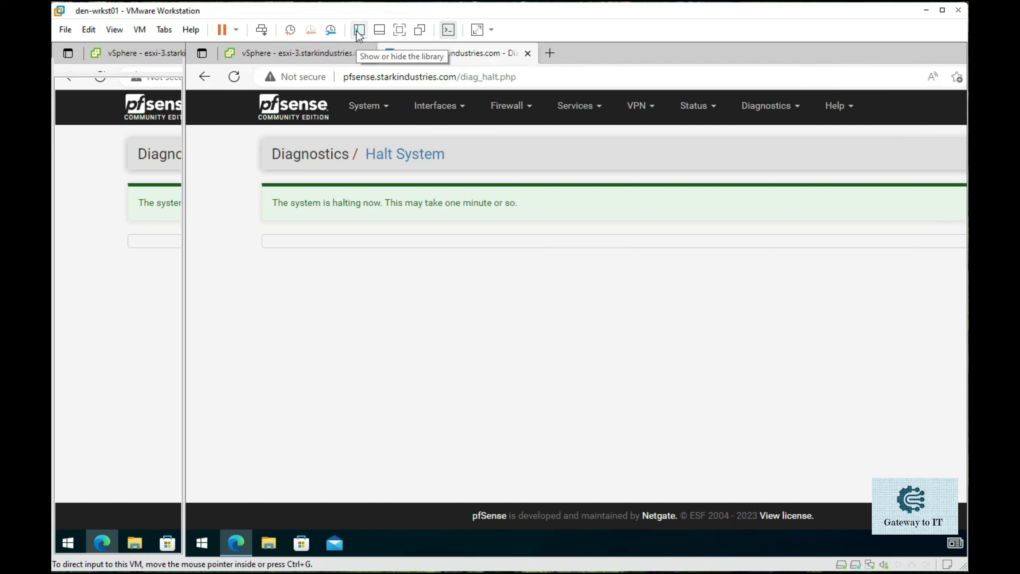
- Open the pfsense VM settings and check the LAN segments of network adapters 2, 3 and 4
{"action": "left_click", "coordinate": [135, 107]}
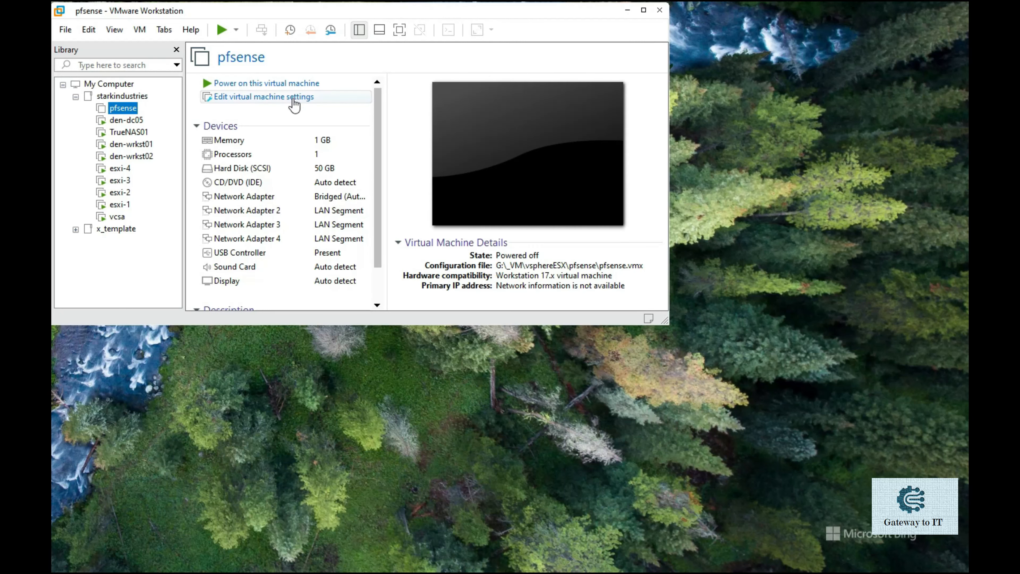
{"action": "left_click", "coordinate": [293, 100]}
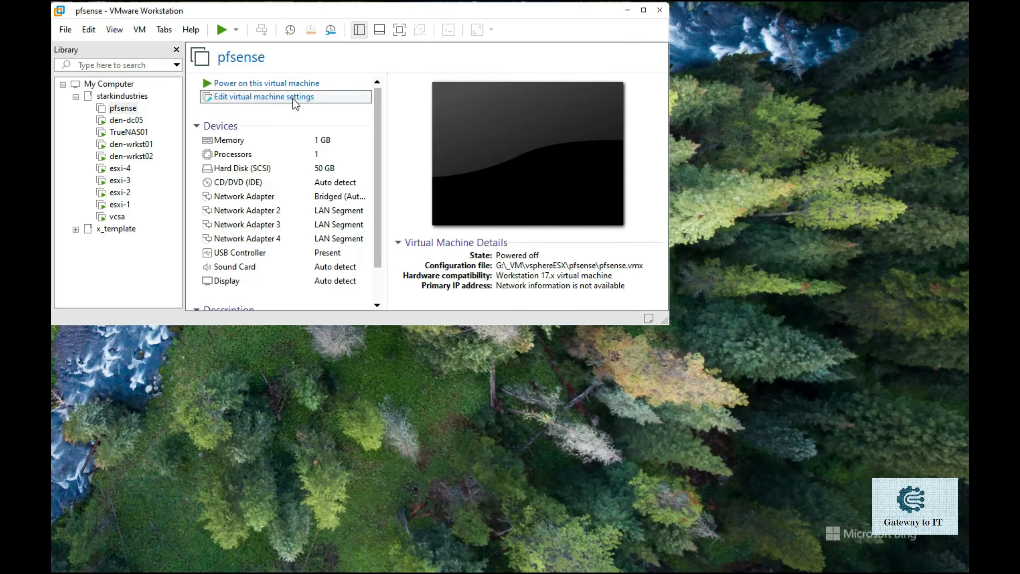
{"action": "left_click", "coordinate": [254, 66]}
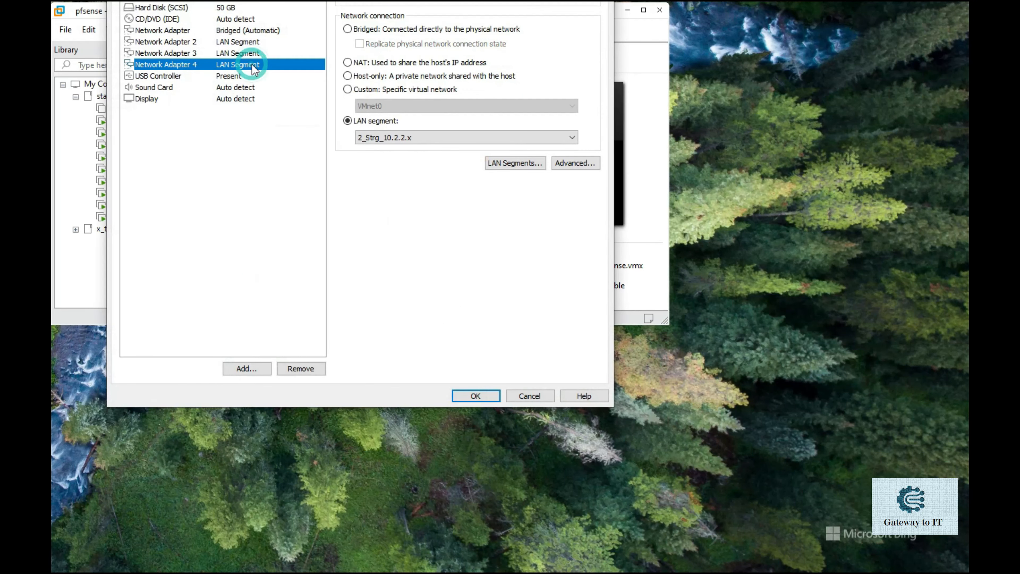
{"action": "left_click", "coordinate": [255, 43]}
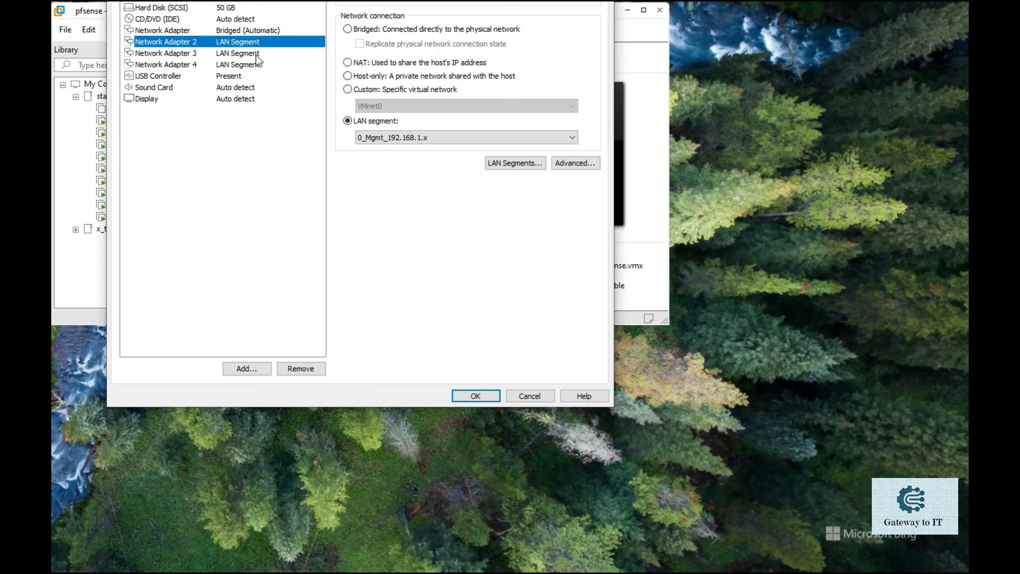
{"action": "left_click", "coordinate": [256, 55]}
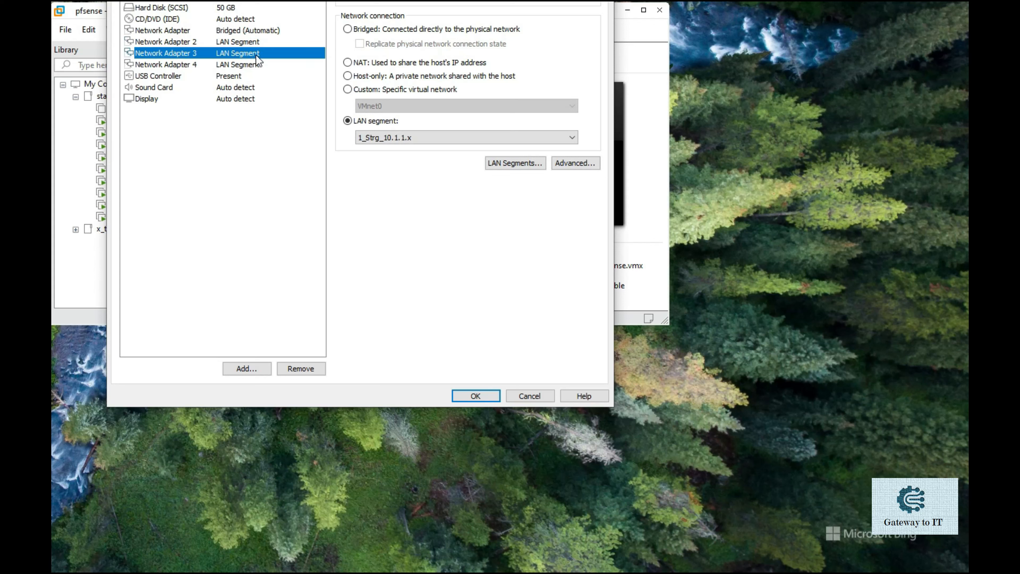
{"action": "left_click", "coordinate": [253, 66]}
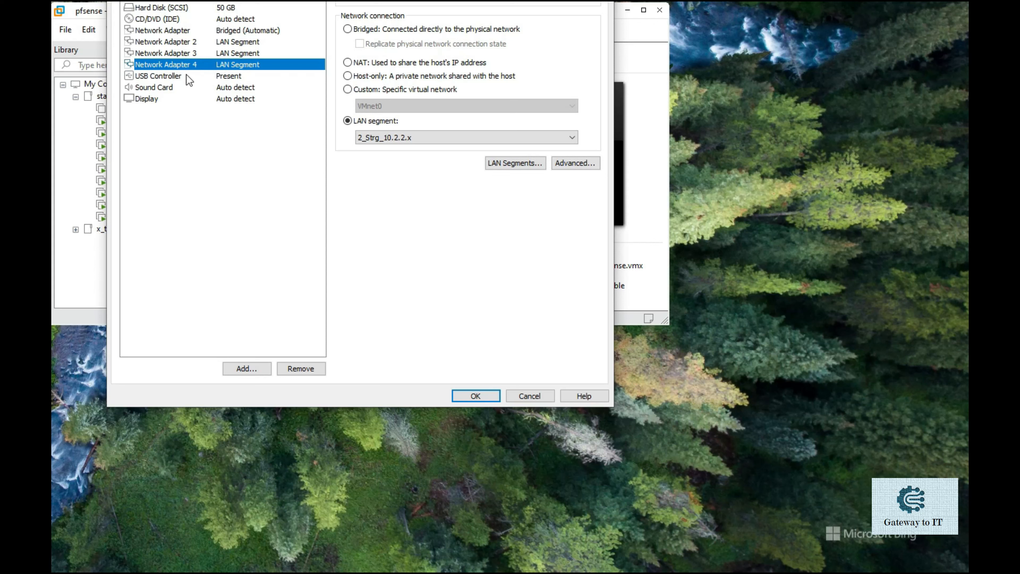
{"action": "left_click", "coordinate": [241, 368]}
- Add Network Adapter 5 on LAN segment 3_vMTN_10.3.3.x and save the VM settings
{"action": "left_click", "coordinate": [280, 141]}
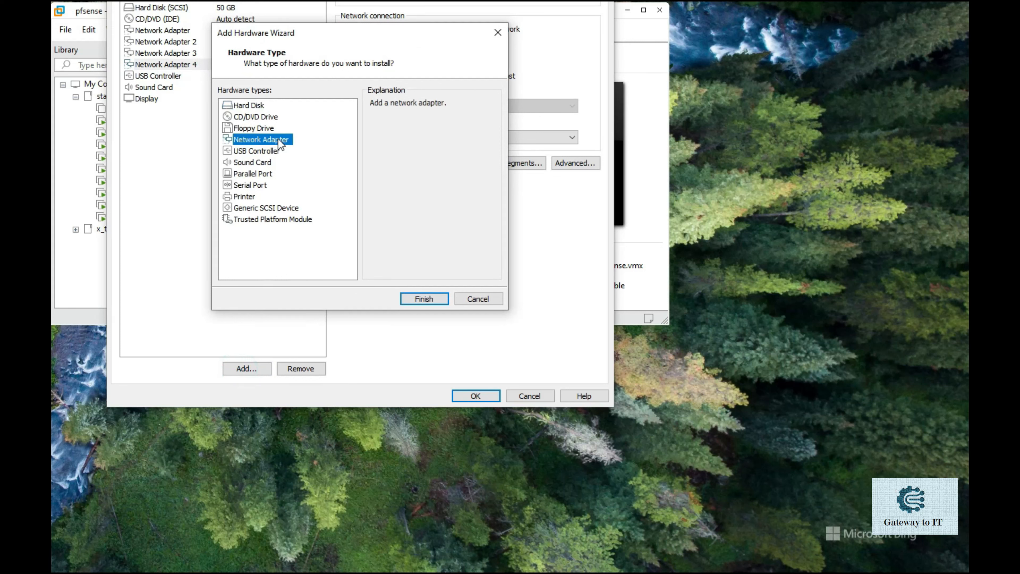
{"action": "left_click", "coordinate": [413, 299]}
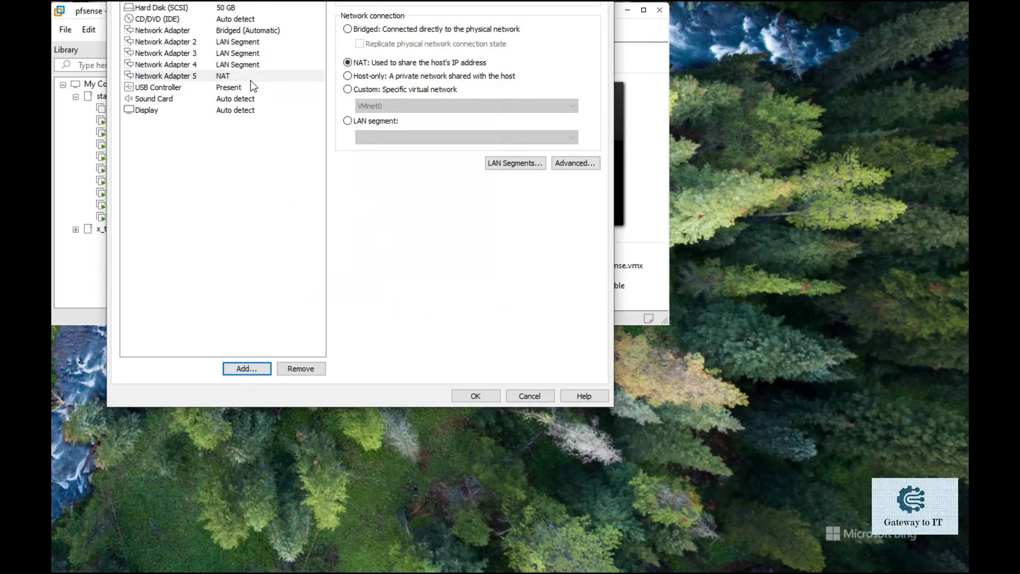
{"action": "left_click", "coordinate": [249, 73]}
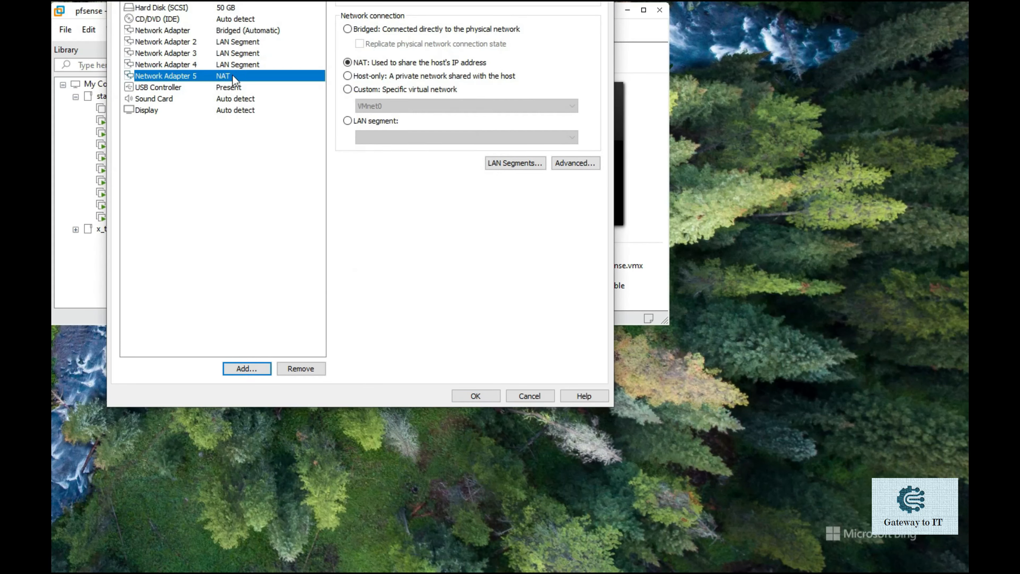
{"action": "left_click", "coordinate": [371, 122]}
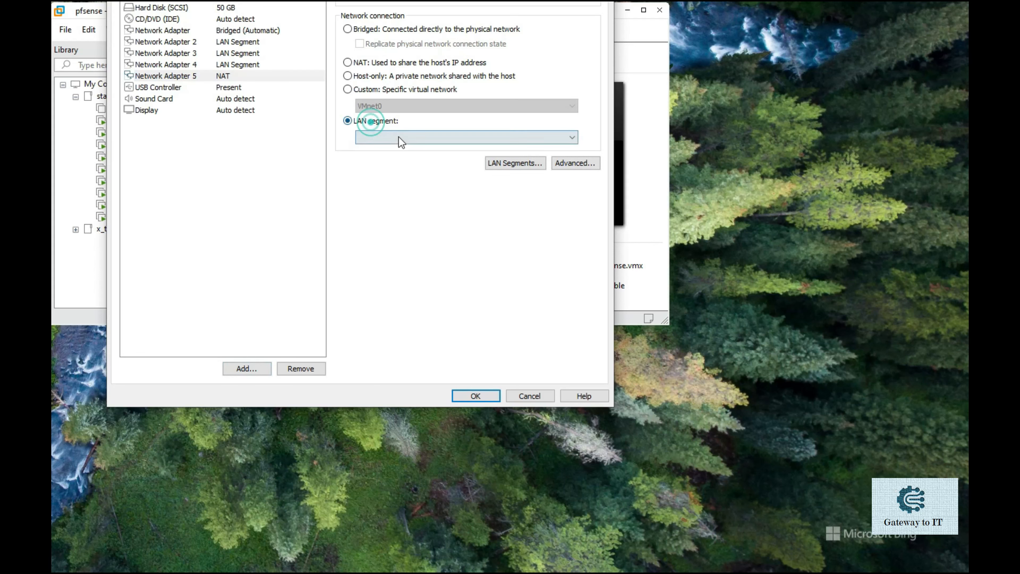
{"action": "left_click", "coordinate": [399, 137]}
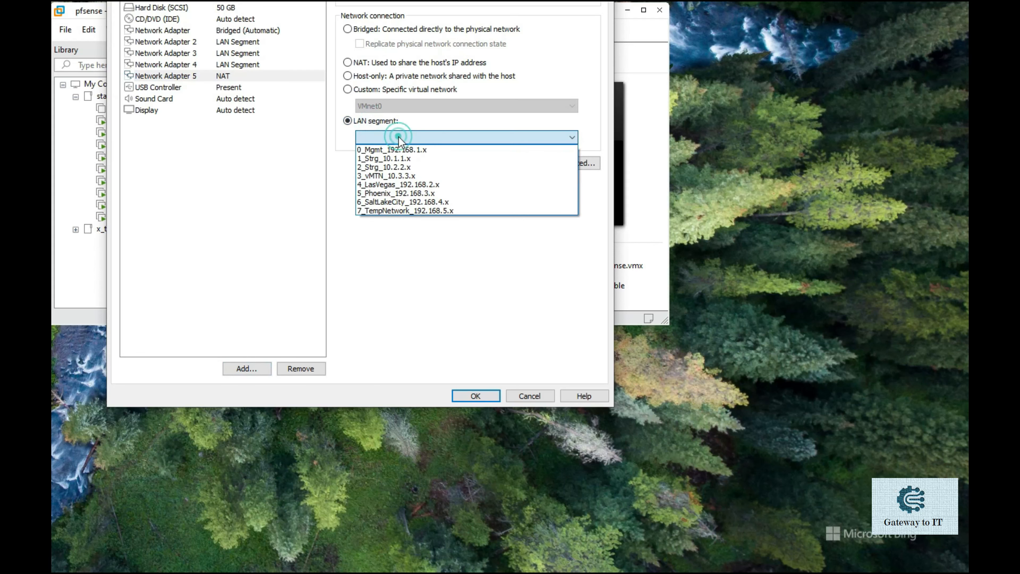
{"action": "left_click", "coordinate": [405, 175]}
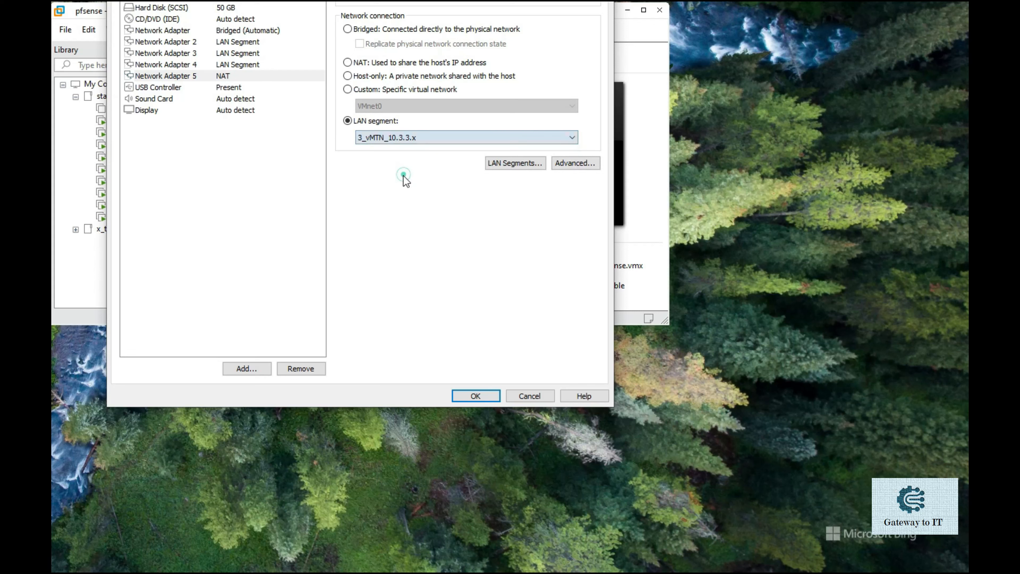
{"action": "left_click", "coordinate": [248, 65]}
{"action": "left_click", "coordinate": [247, 75]}
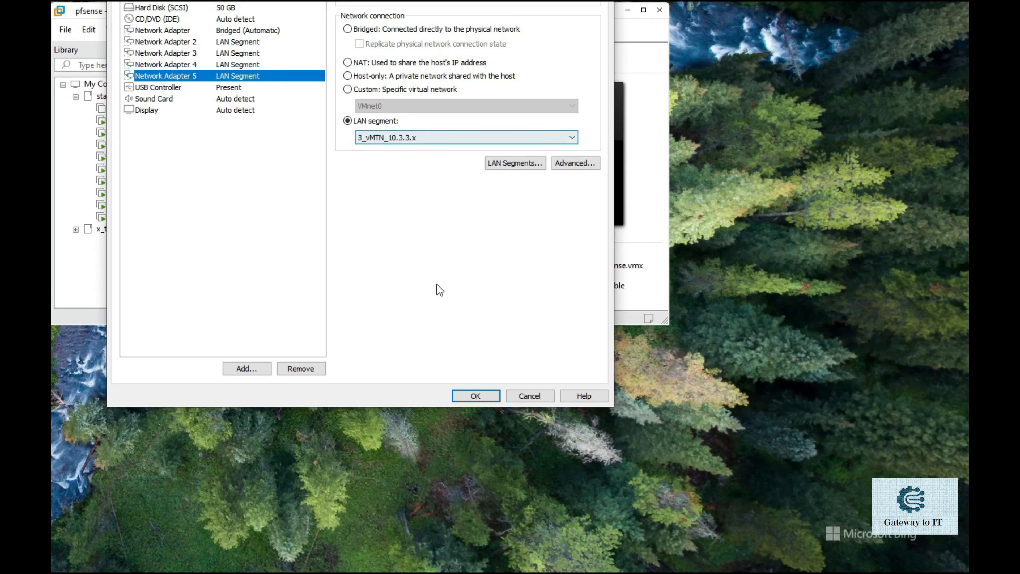
{"action": "left_click", "coordinate": [465, 396]}
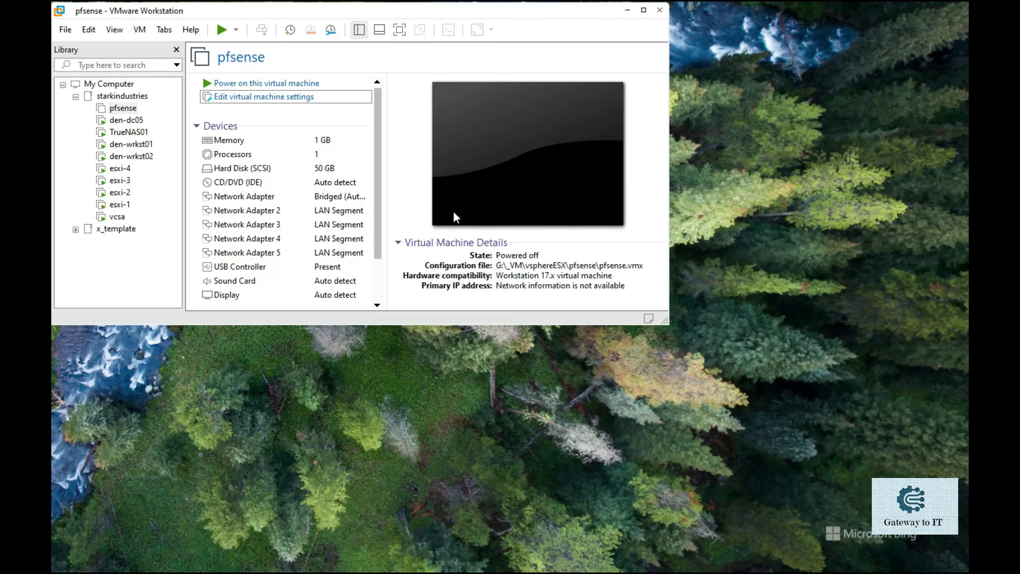
- Boot the pfsense VM to its console menu, then switch to den-wrkst01
{"action": "left_click", "coordinate": [278, 84]}
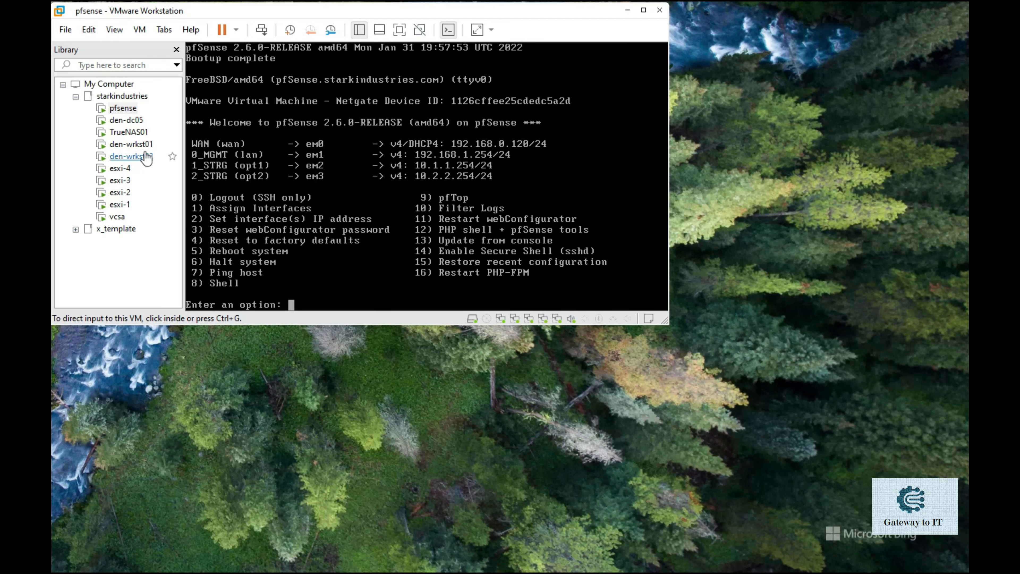
{"action": "left_click", "coordinate": [137, 145]}
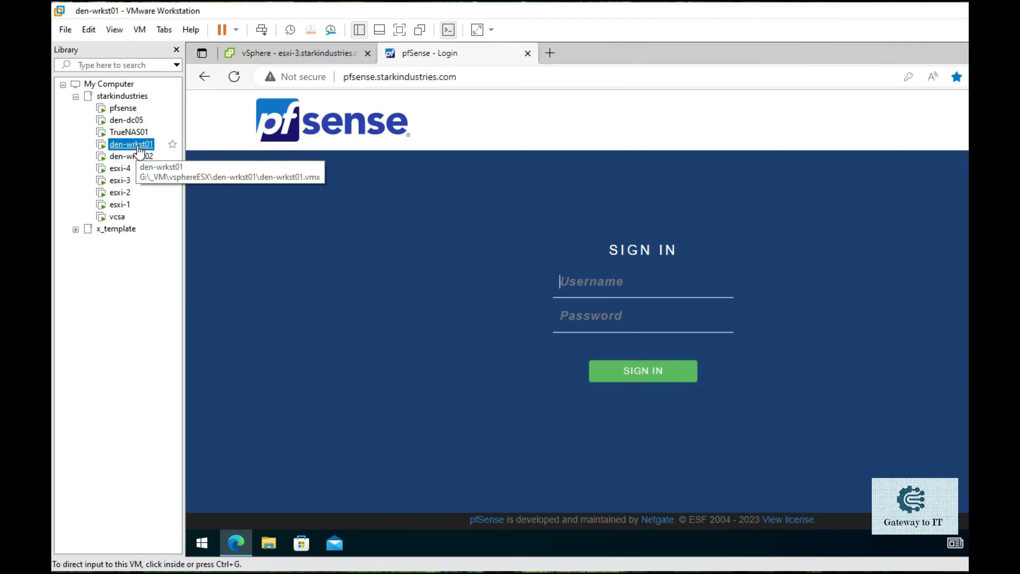
- Reload the pfSense login page in a fresh tab and sign in with the saved admin credentials
{"action": "left_click", "coordinate": [528, 53]}
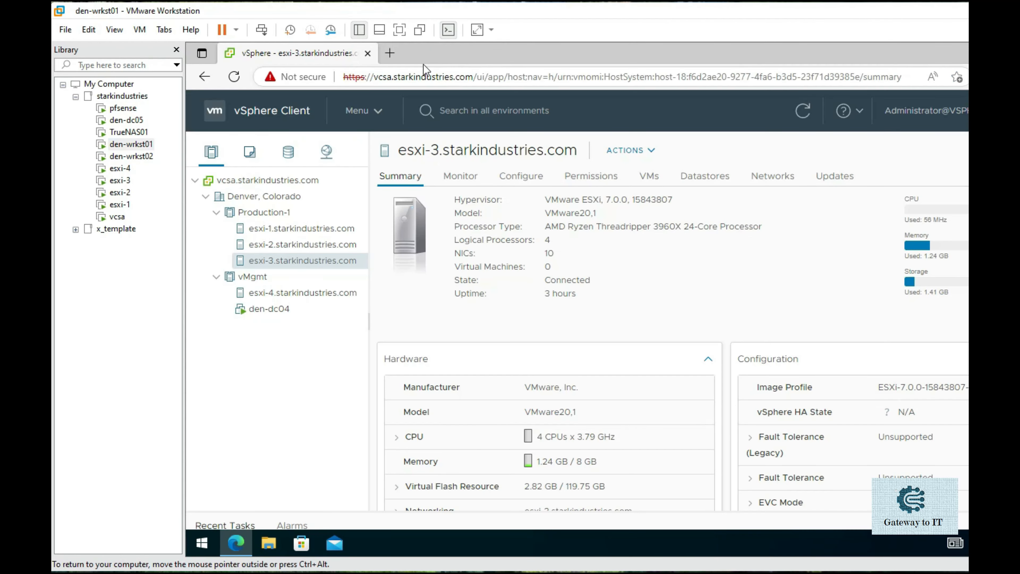
{"action": "left_click", "coordinate": [391, 53]}
{"action": "left_click", "coordinate": [226, 102]}
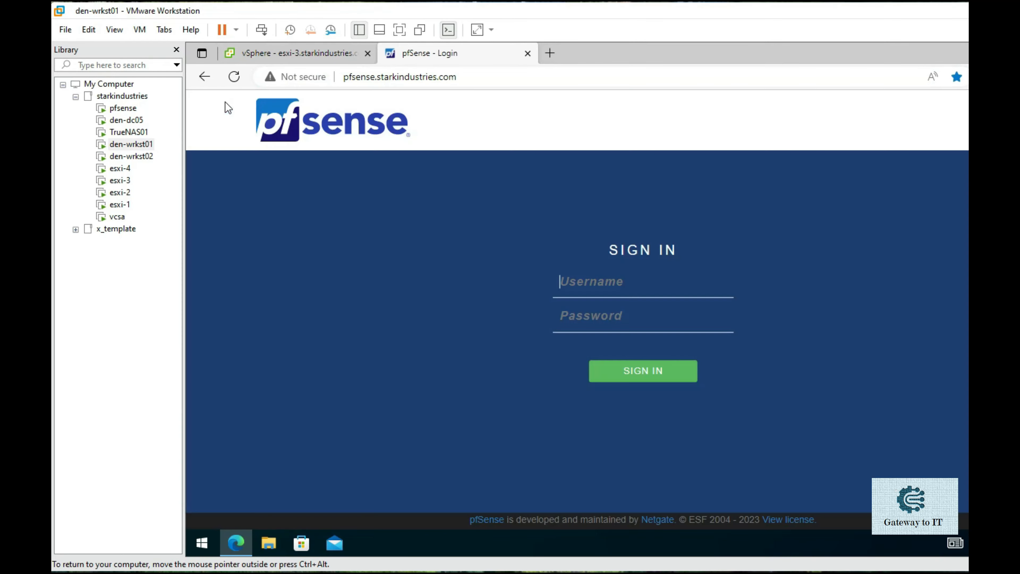
{"action": "left_click", "coordinate": [599, 283]}
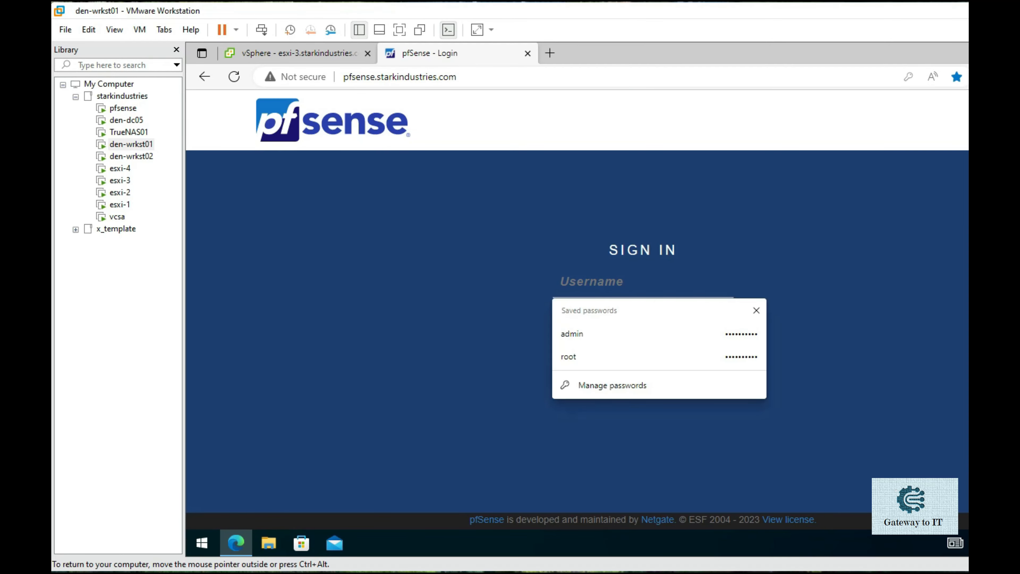
{"action": "left_click", "coordinate": [594, 338]}
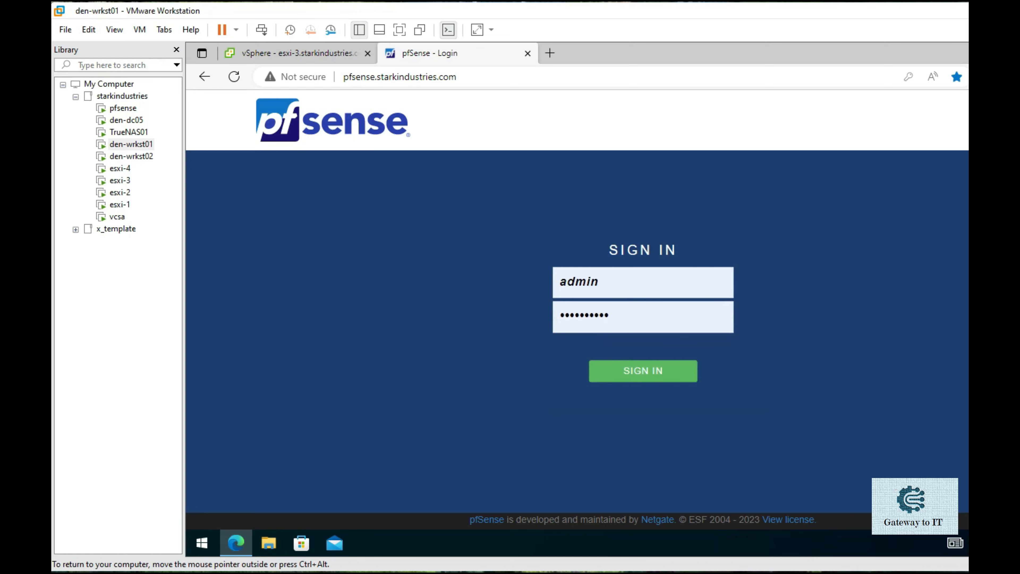
{"action": "left_click", "coordinate": [633, 378]}
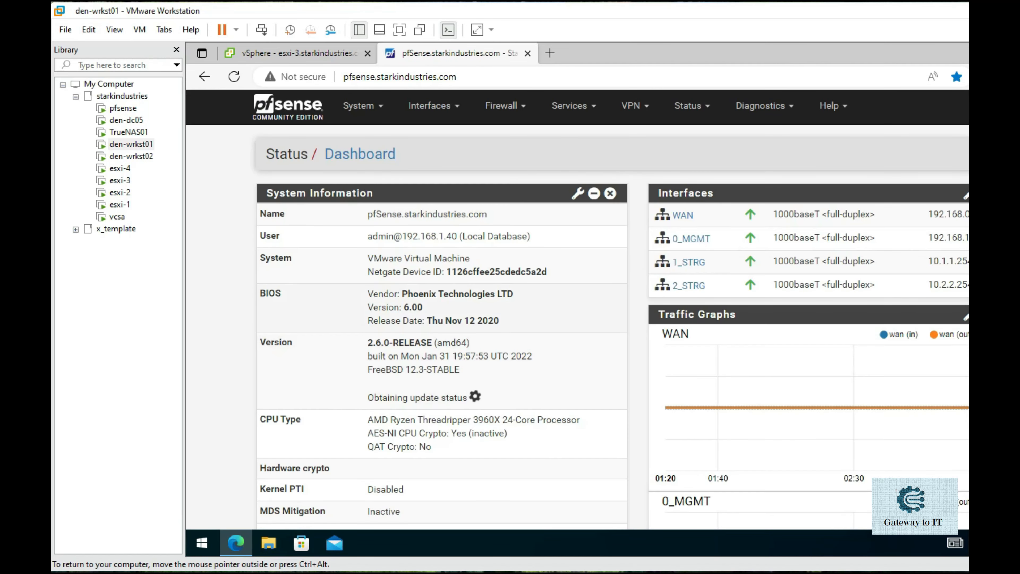
- Assign the free em4 port as OPT3 and open that interface's settings page
{"action": "left_click", "coordinate": [358, 30]}
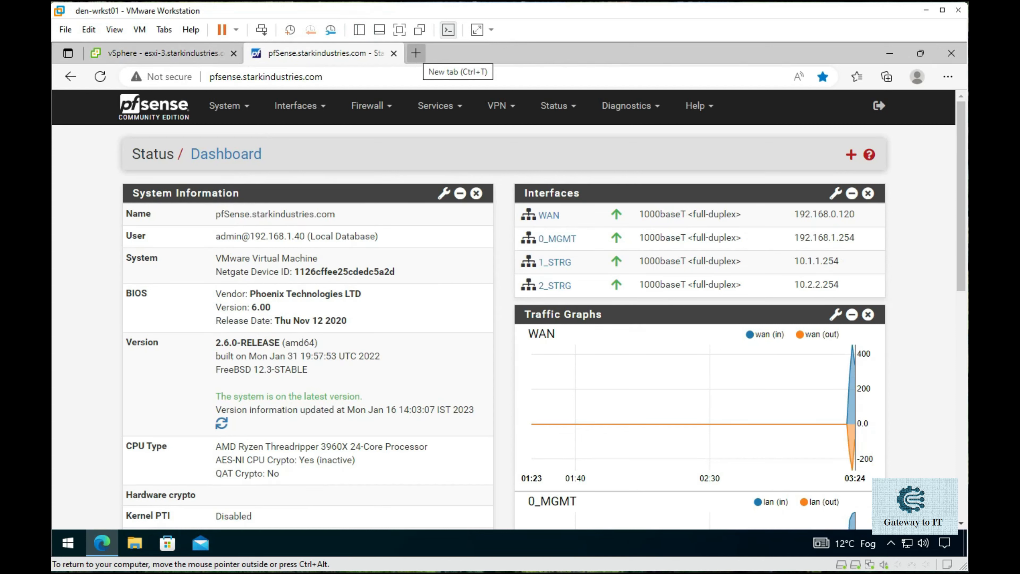
{"action": "left_click", "coordinate": [316, 113]}
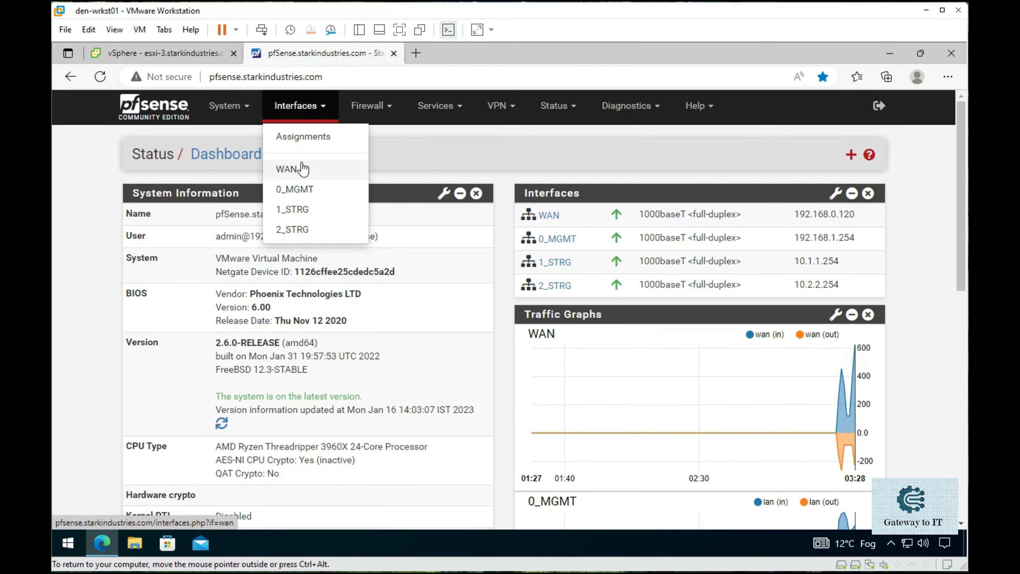
{"action": "left_click", "coordinate": [300, 137]}
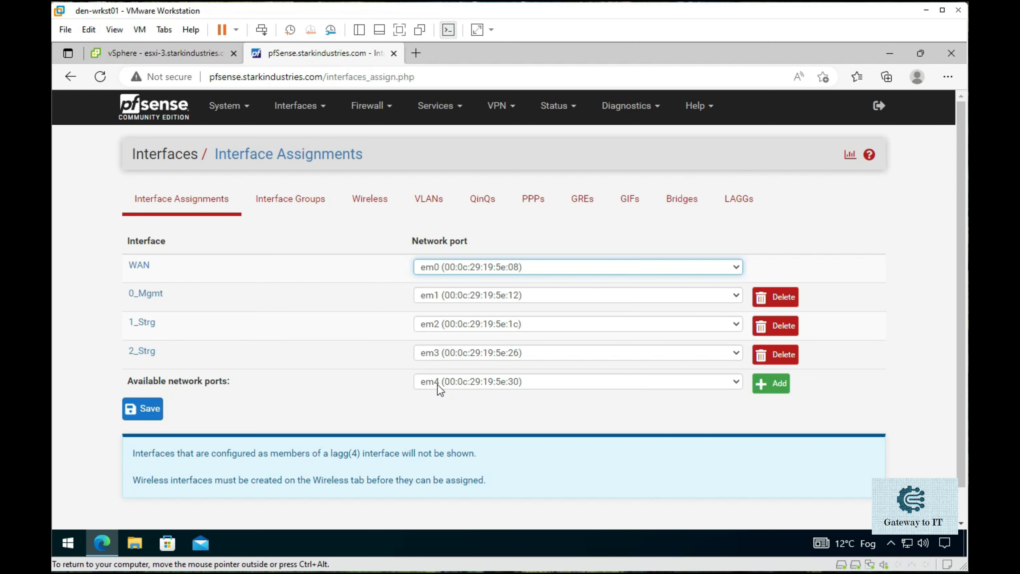
{"action": "left_click", "coordinate": [773, 383]}
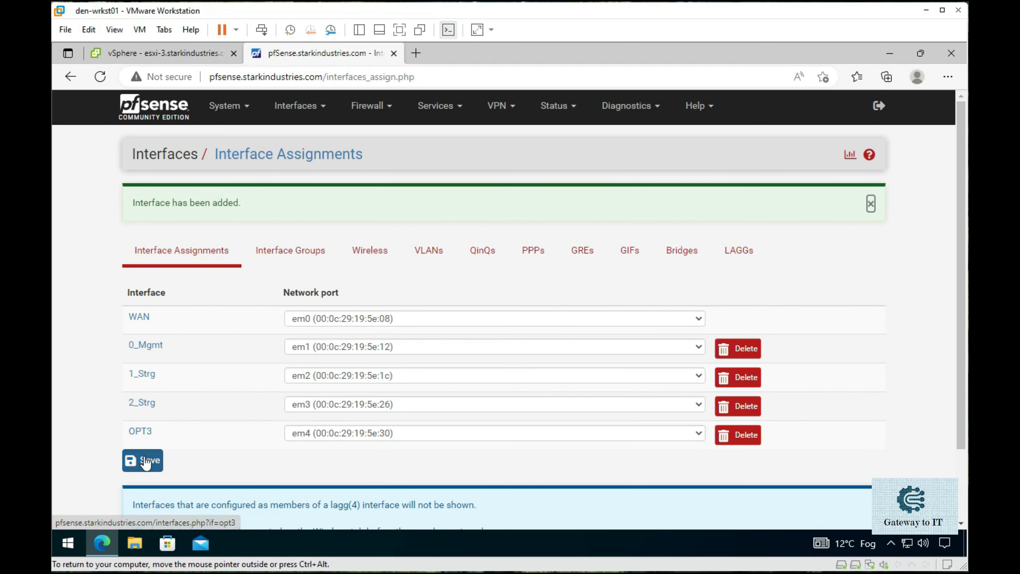
{"action": "left_click", "coordinate": [141, 461]}
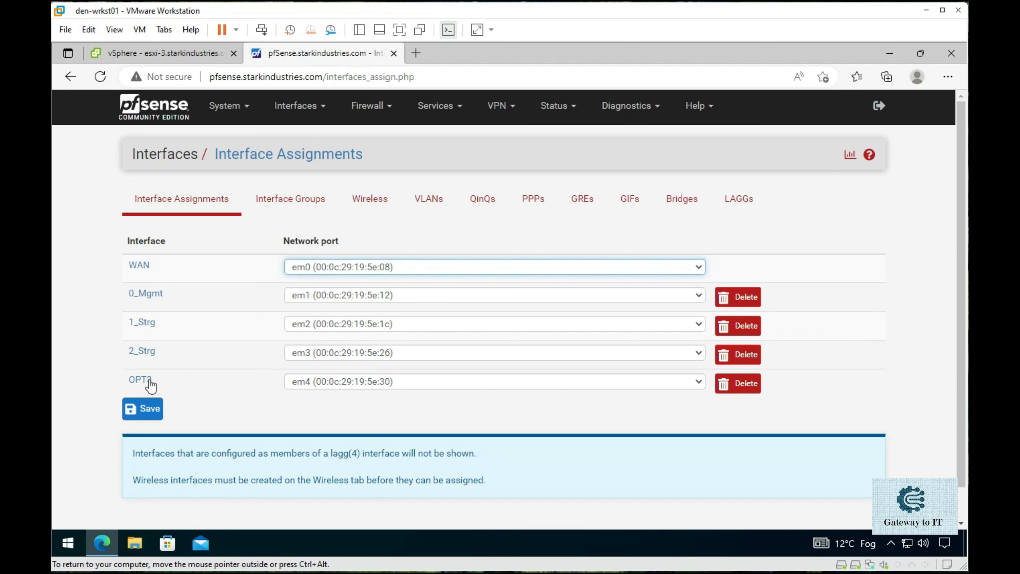
{"action": "left_click", "coordinate": [321, 107]}
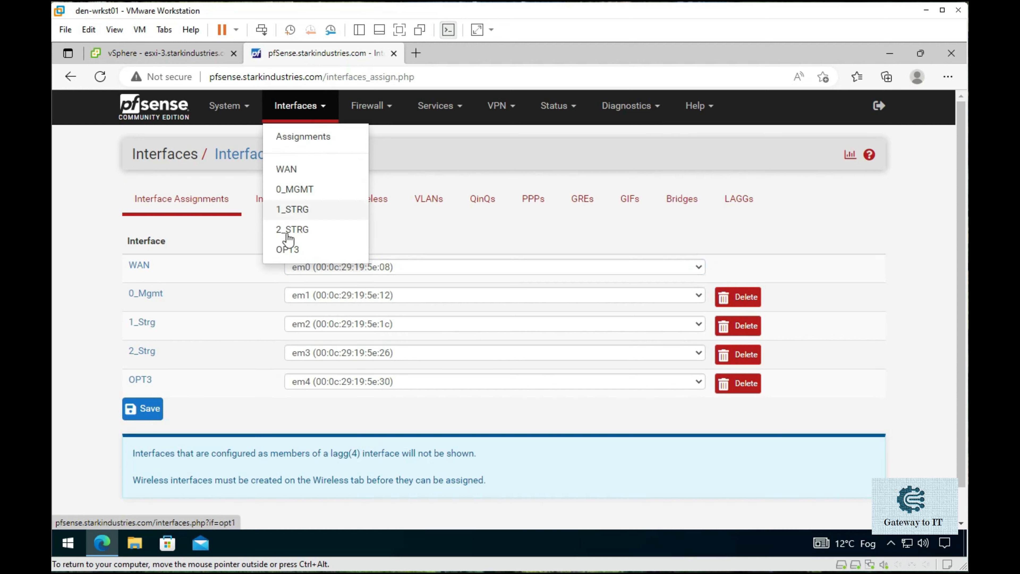
{"action": "left_click", "coordinate": [175, 376]}
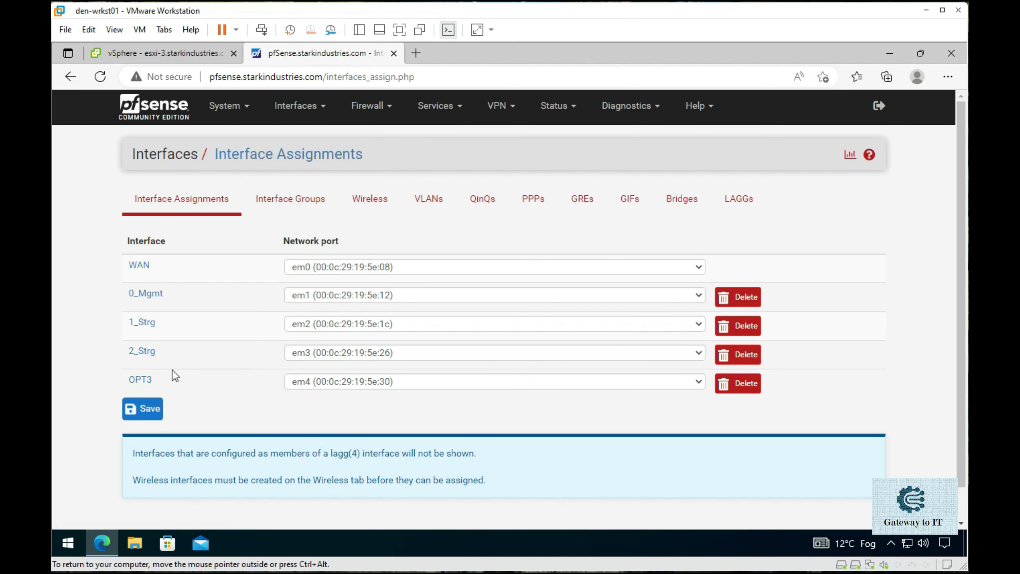
{"action": "left_click", "coordinate": [143, 382]}
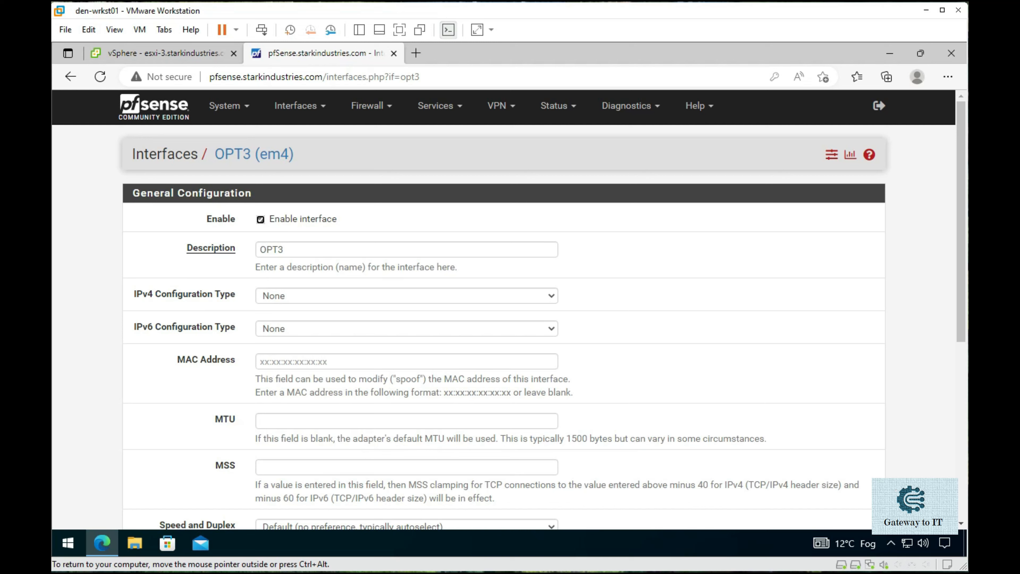
- Change the OPT3 description to 3_vMTN and set IPv4 configuration to Static IPv4
{"action": "left_click", "coordinate": [281, 250]}
{"action": "key", "text": "shift+Home"}
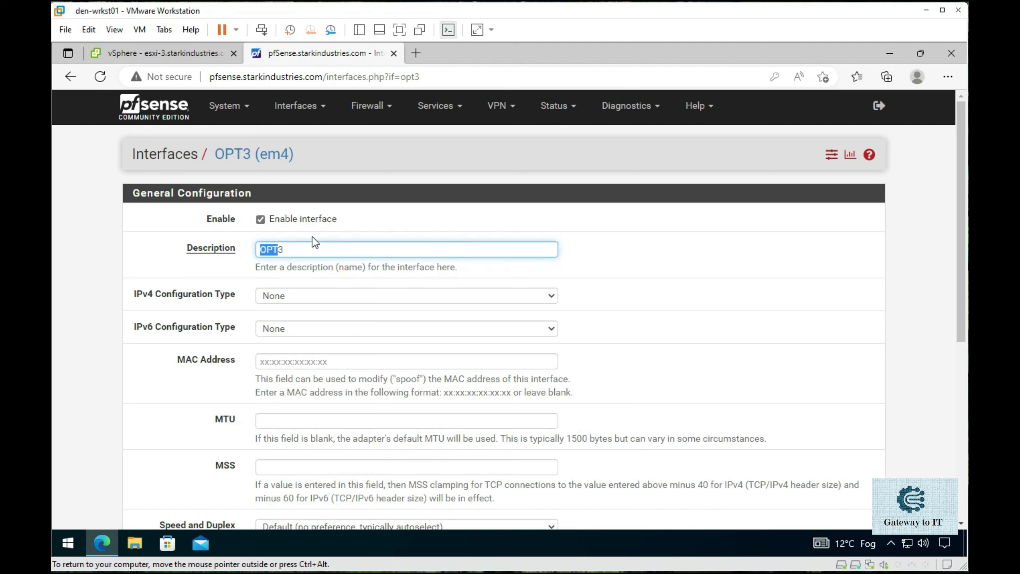
{"action": "key", "text": "BackSpace"}
{"action": "type", "text": "_vMTN"}
{"action": "left_click", "coordinate": [302, 297]}
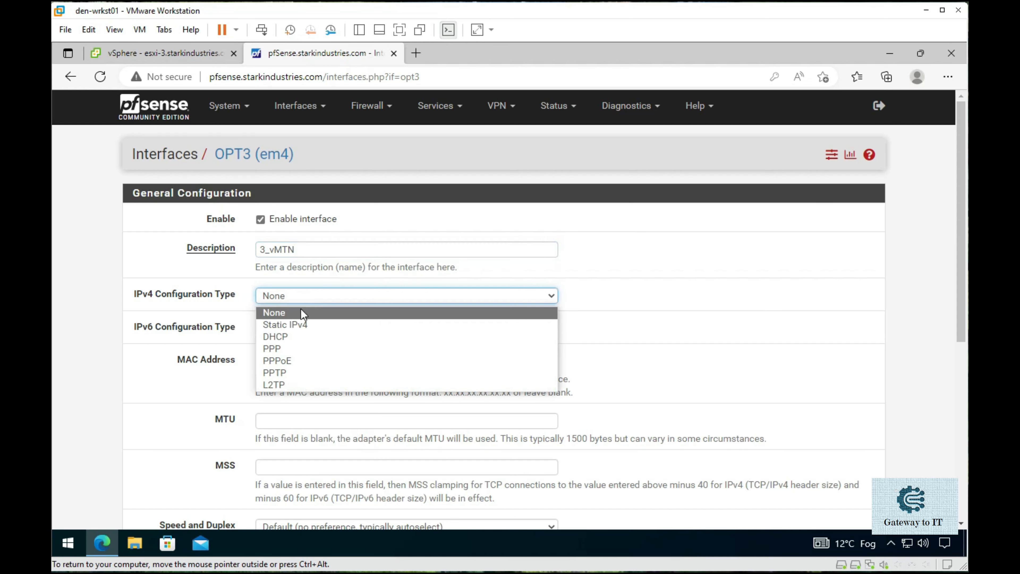
{"action": "left_click", "coordinate": [301, 324]}
- Enter the IPv4 address 10.3.3.254 with a /24 subnet prefix
{"action": "scroll", "coordinate": [221, 338], "scroll_direction": "down", "scroll_amount": 1}
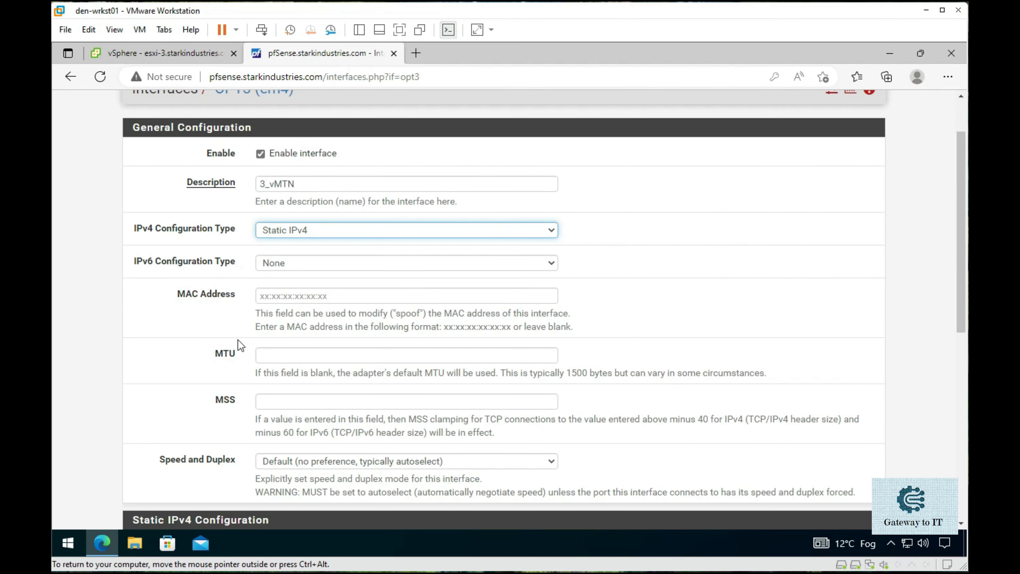
{"action": "scroll", "coordinate": [238, 342], "scroll_direction": "down", "scroll_amount": 3}
{"action": "scroll", "coordinate": [237, 341], "scroll_direction": "down", "scroll_amount": 2}
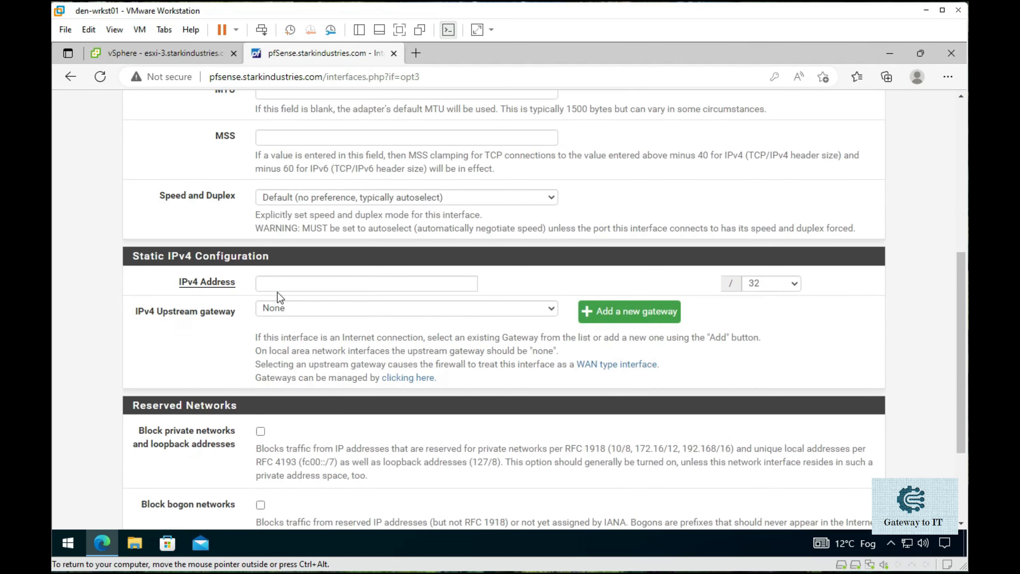
{"action": "left_click", "coordinate": [277, 286]}
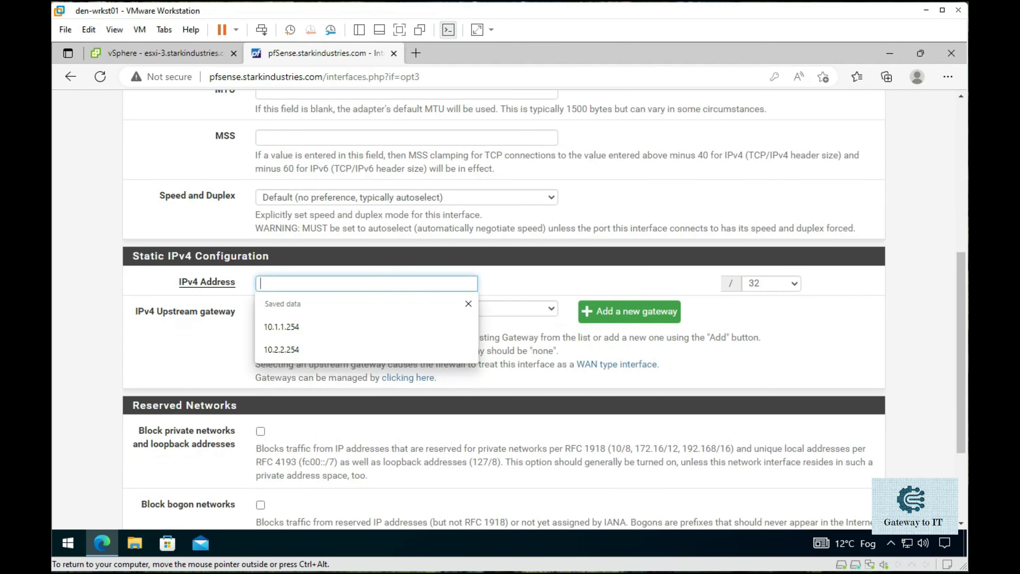
{"action": "left_click", "coordinate": [281, 349]}
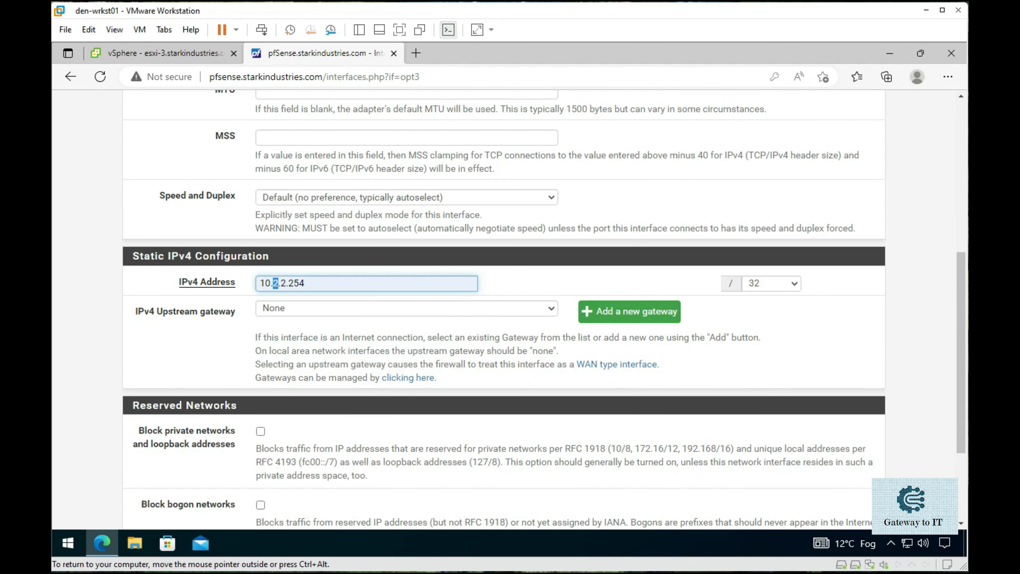
{"action": "type", "text": "3"}
{"action": "key", "text": "Right"}
{"action": "key", "text": "Delete"}
{"action": "type", "text": "3"}
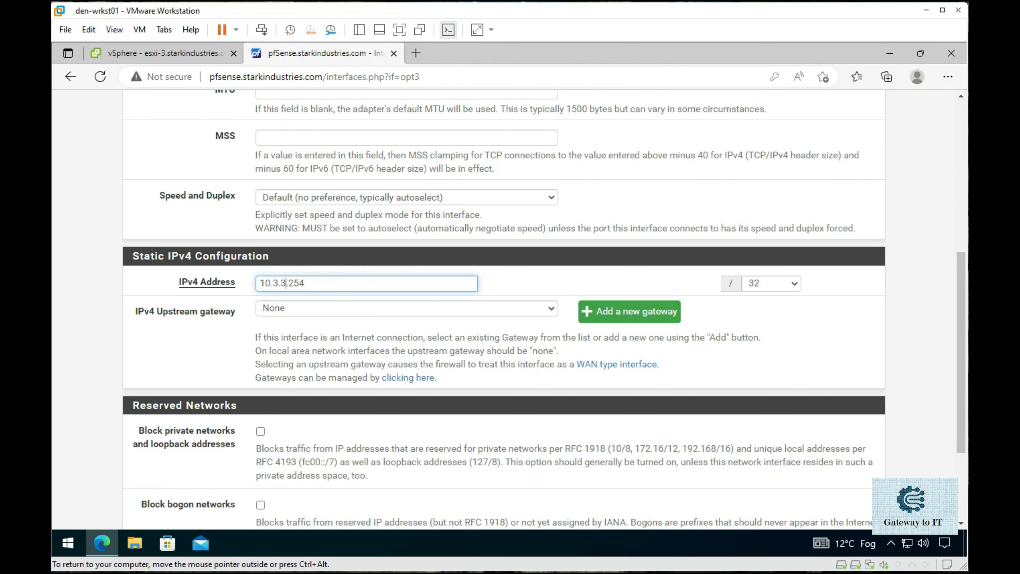
{"action": "left_click", "coordinate": [790, 286]}
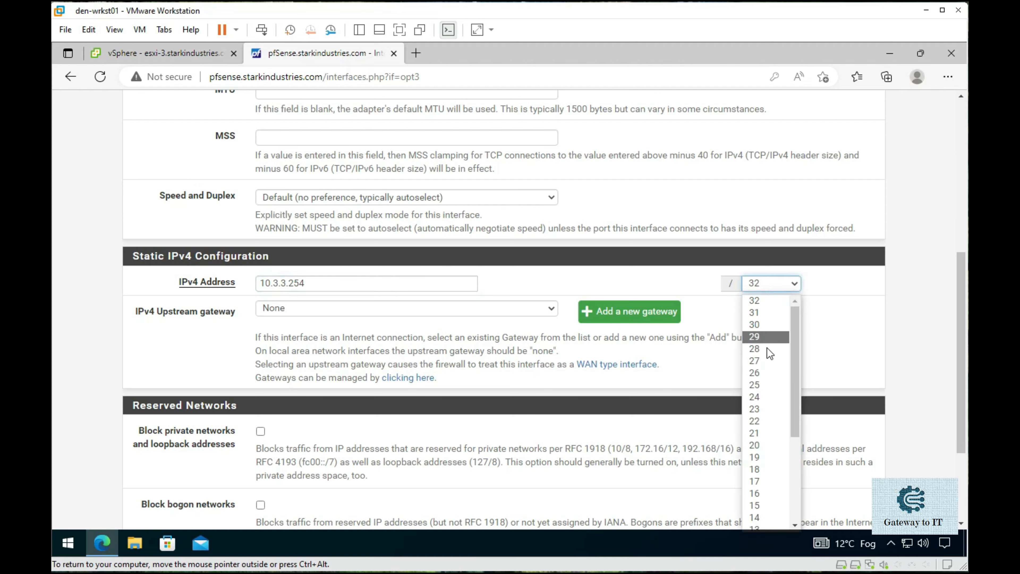
{"action": "left_click", "coordinate": [761, 397]}
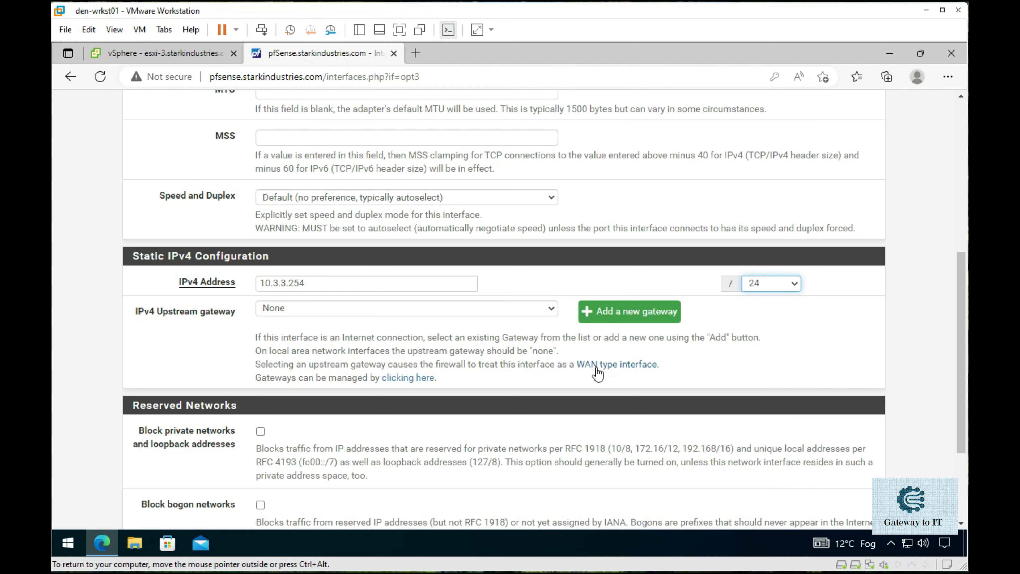
- Save the 3_vMTN interface settings and apply the changes
{"action": "scroll", "coordinate": [453, 458], "scroll_direction": "down", "scroll_amount": 3}
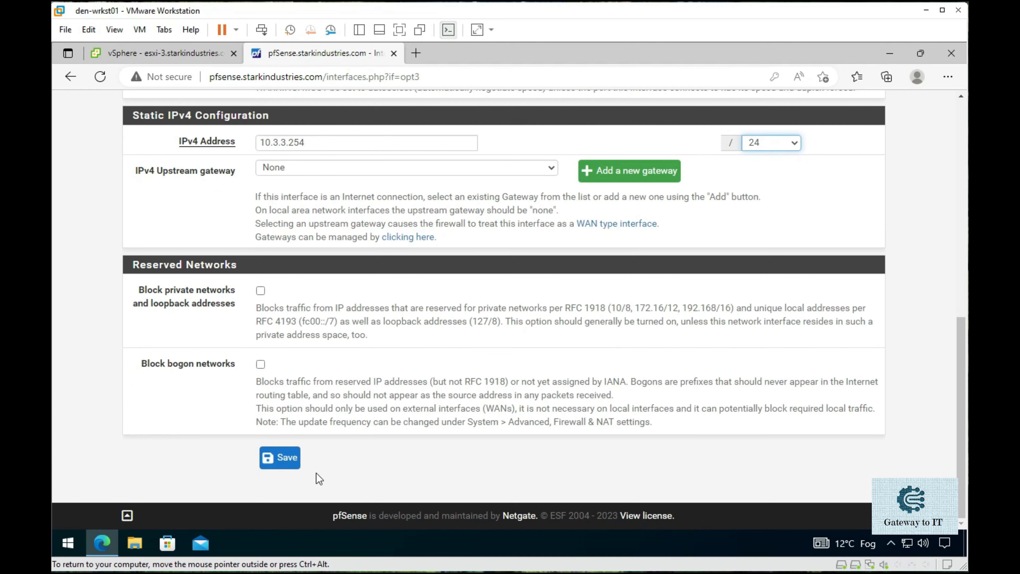
{"action": "left_click", "coordinate": [281, 457]}
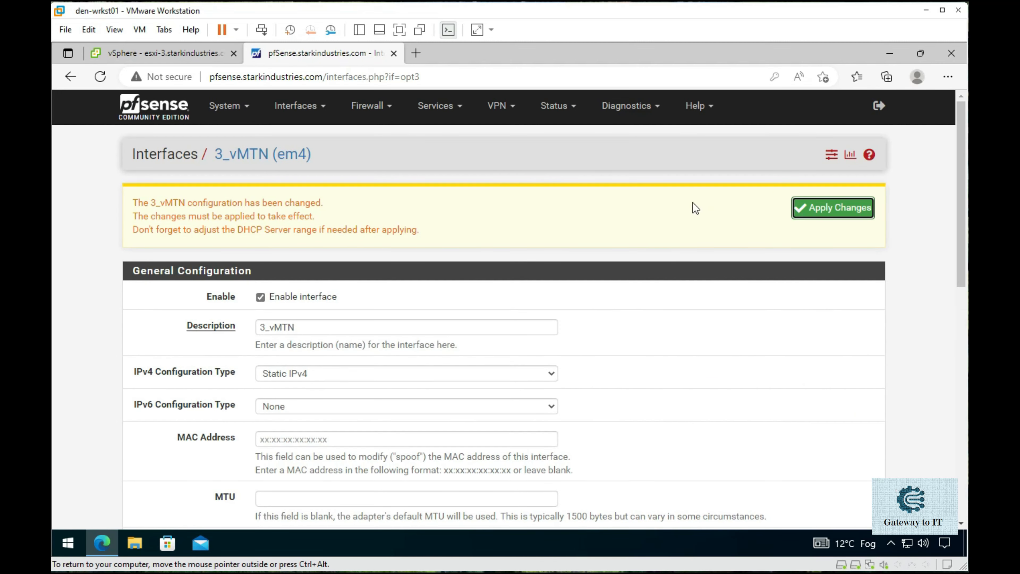
{"action": "left_click", "coordinate": [826, 208]}
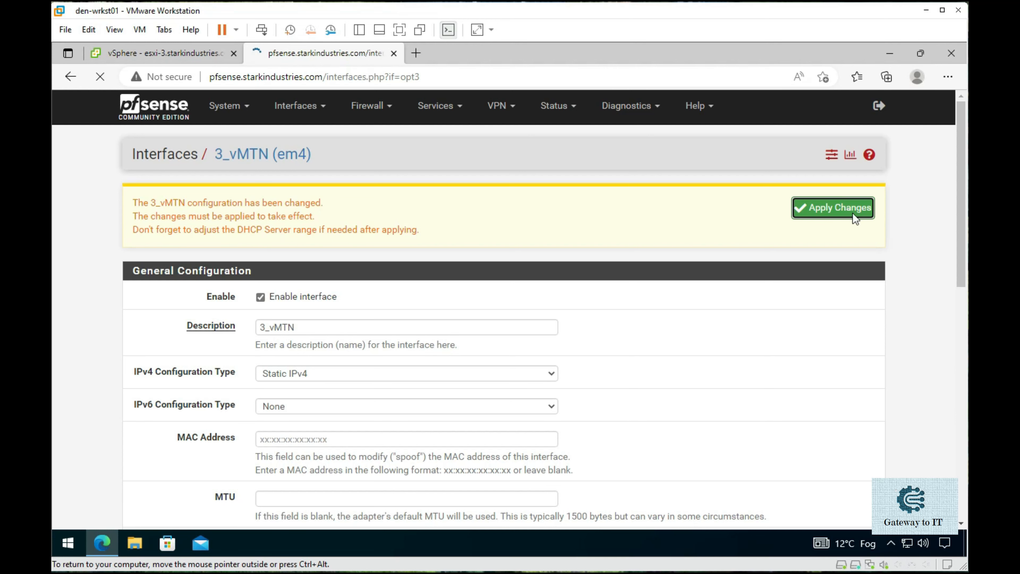
{"action": "left_click", "coordinate": [869, 204]}
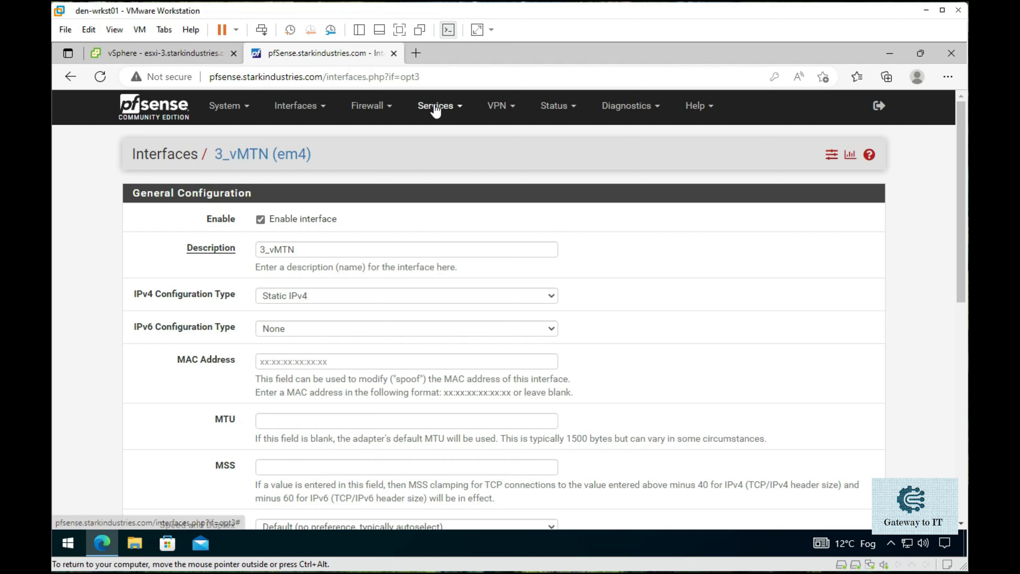
- Browse the firewall rules for the 1_STRG and 2_STRG interfaces
{"action": "left_click", "coordinate": [390, 109]}
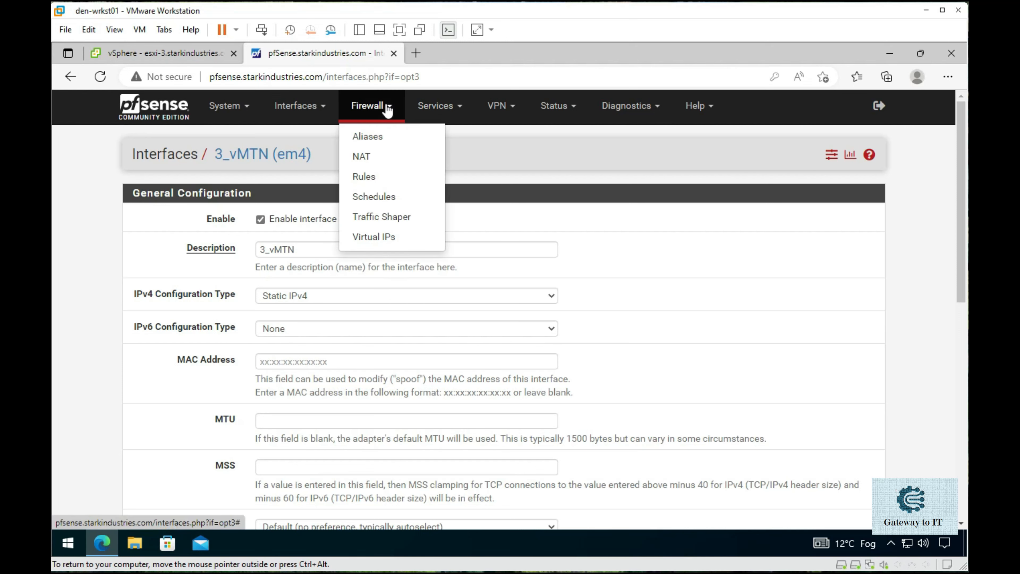
{"action": "left_click", "coordinate": [384, 177]}
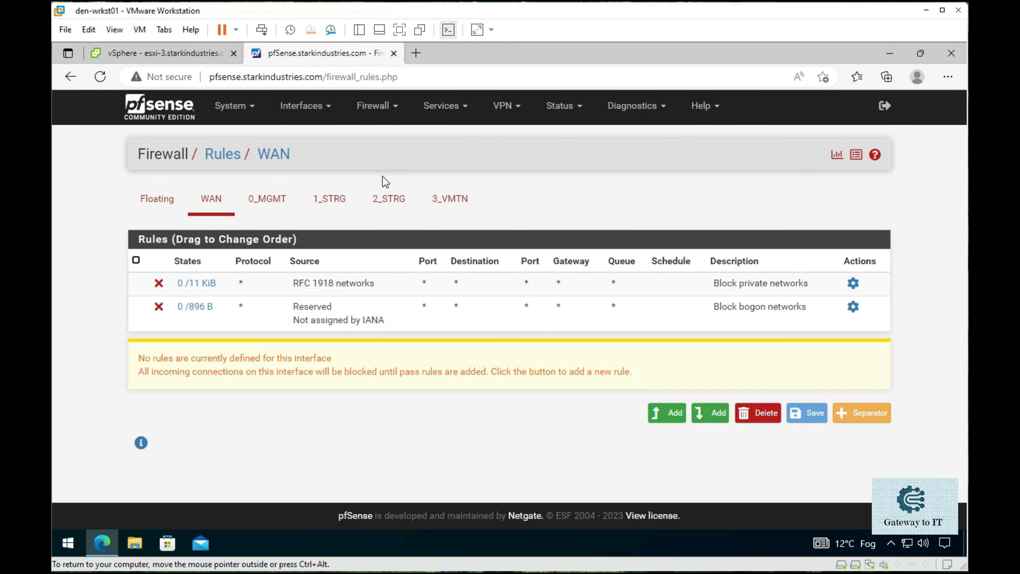
{"action": "left_click", "coordinate": [384, 204]}
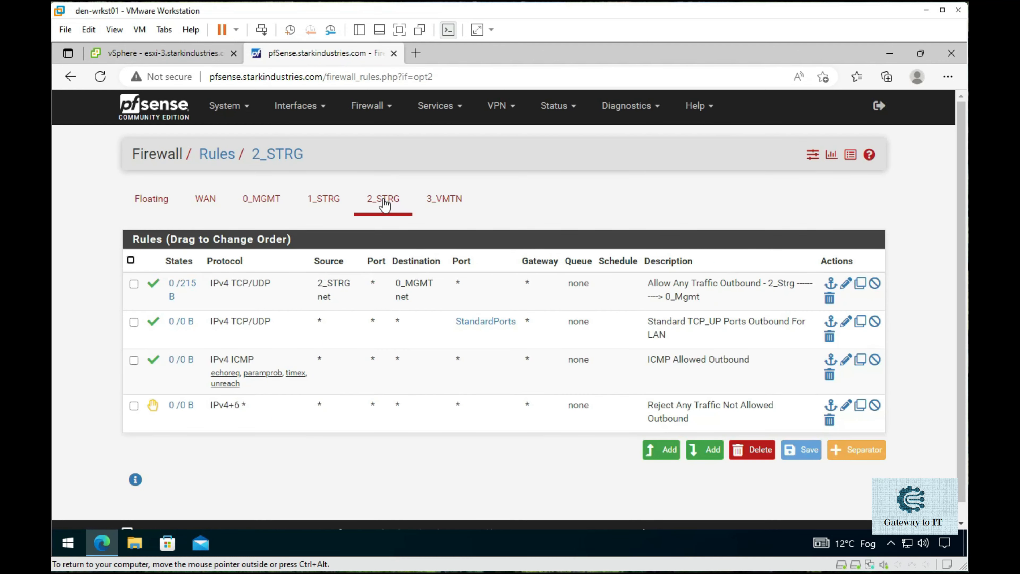
{"action": "left_click", "coordinate": [332, 203]}
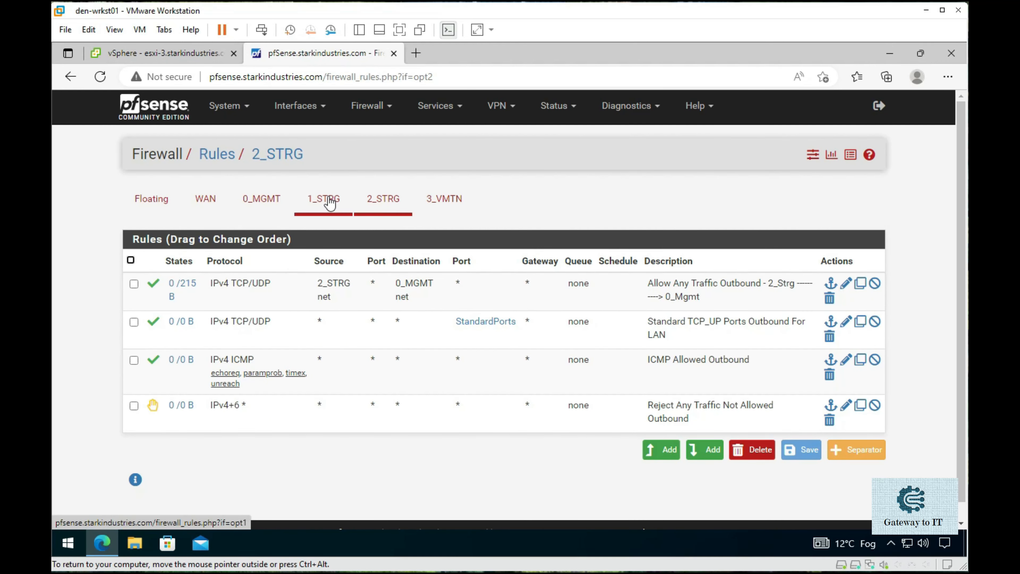
{"action": "left_click", "coordinate": [392, 204]}
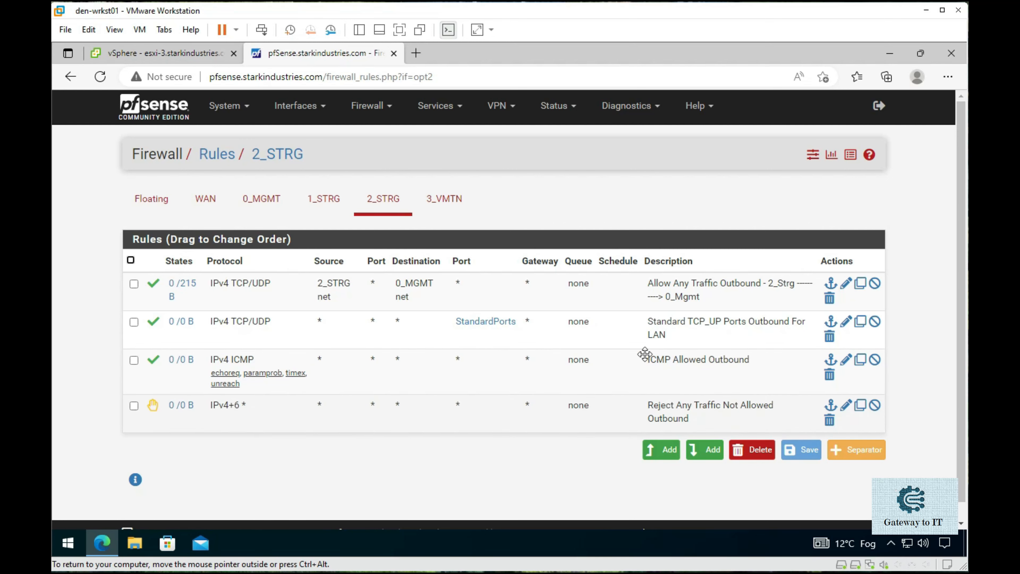
- Copy the 2_STRG reject-all rule to 3_VMTN, save it and apply the changes
{"action": "left_click", "coordinate": [861, 405]}
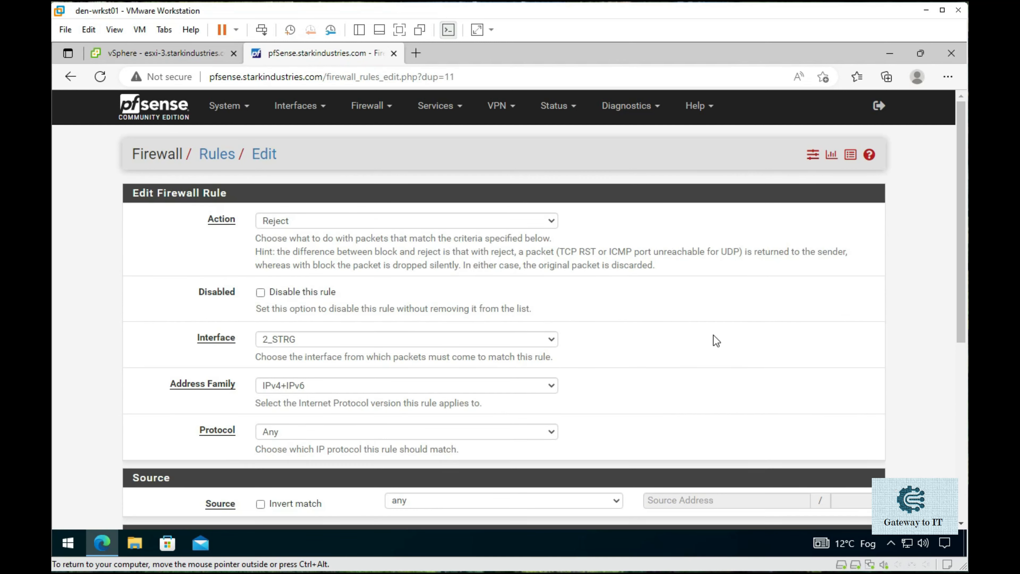
{"action": "scroll", "coordinate": [200, 345], "scroll_direction": "down", "scroll_amount": 2}
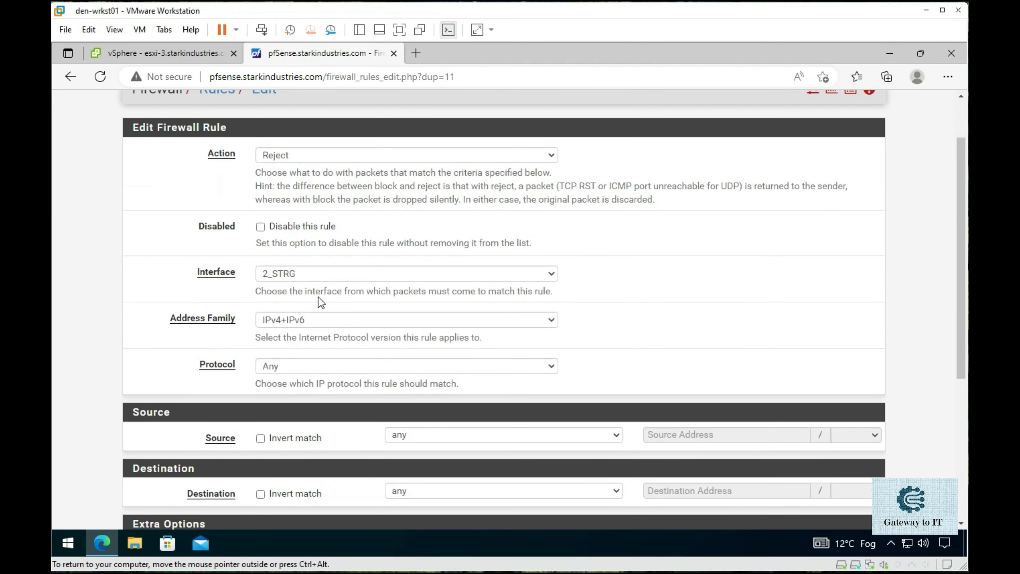
{"action": "left_click", "coordinate": [338, 272]}
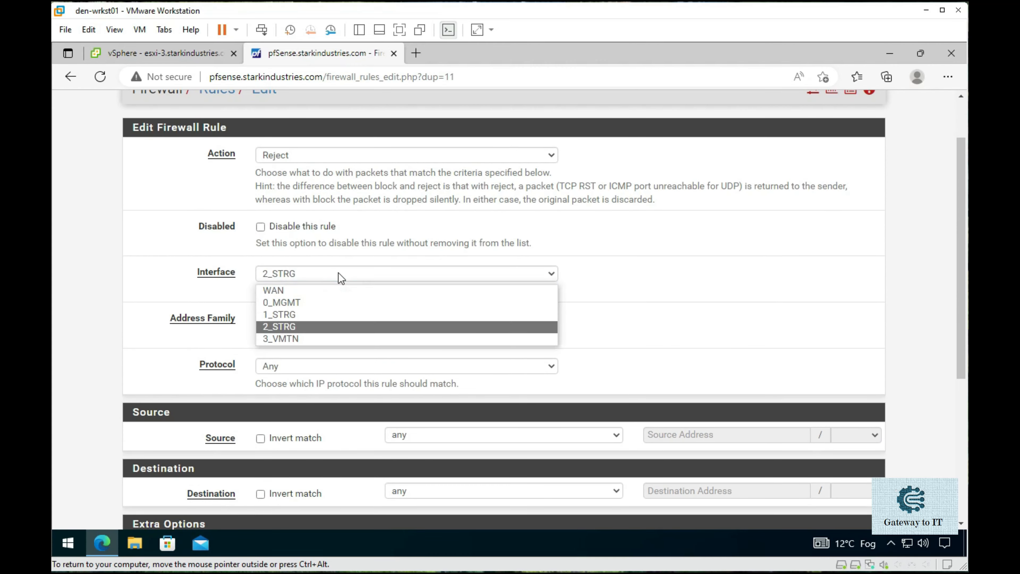
{"action": "left_click", "coordinate": [313, 339]}
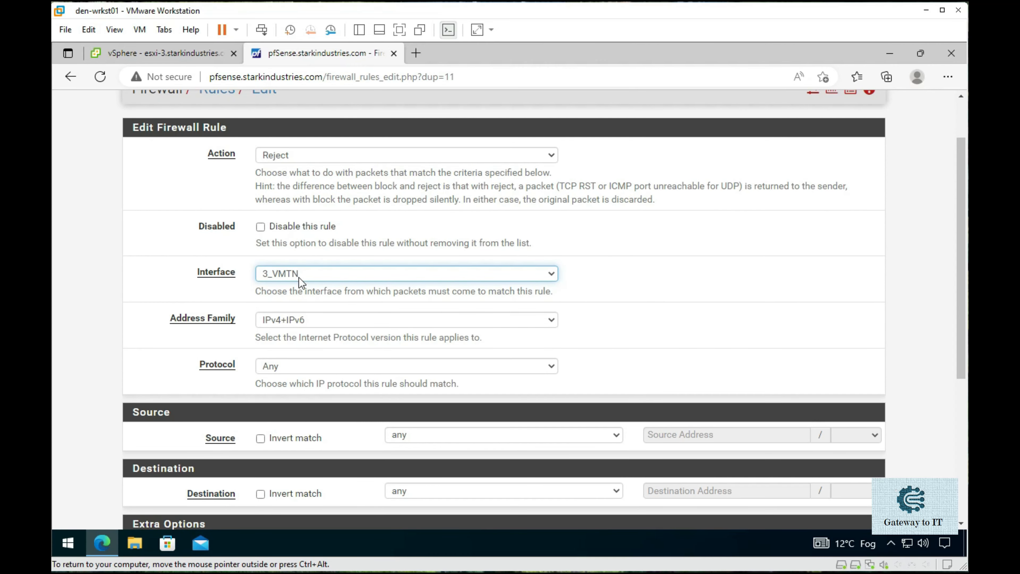
{"action": "scroll", "coordinate": [220, 297], "scroll_direction": "down", "scroll_amount": 1}
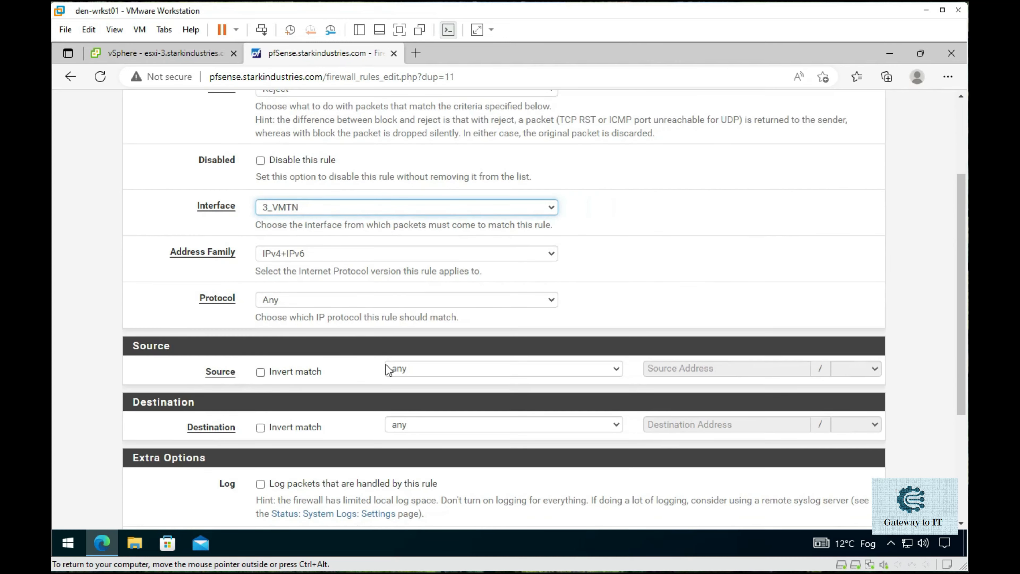
{"action": "scroll", "coordinate": [440, 382], "scroll_direction": "down", "scroll_amount": 3}
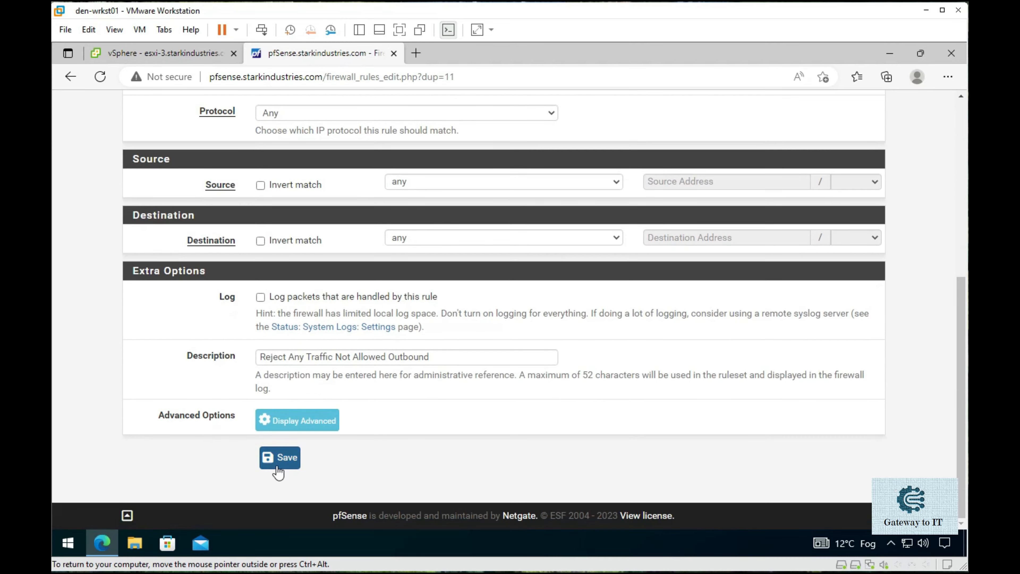
{"action": "left_click", "coordinate": [279, 458]}
{"action": "left_click", "coordinate": [826, 210]}
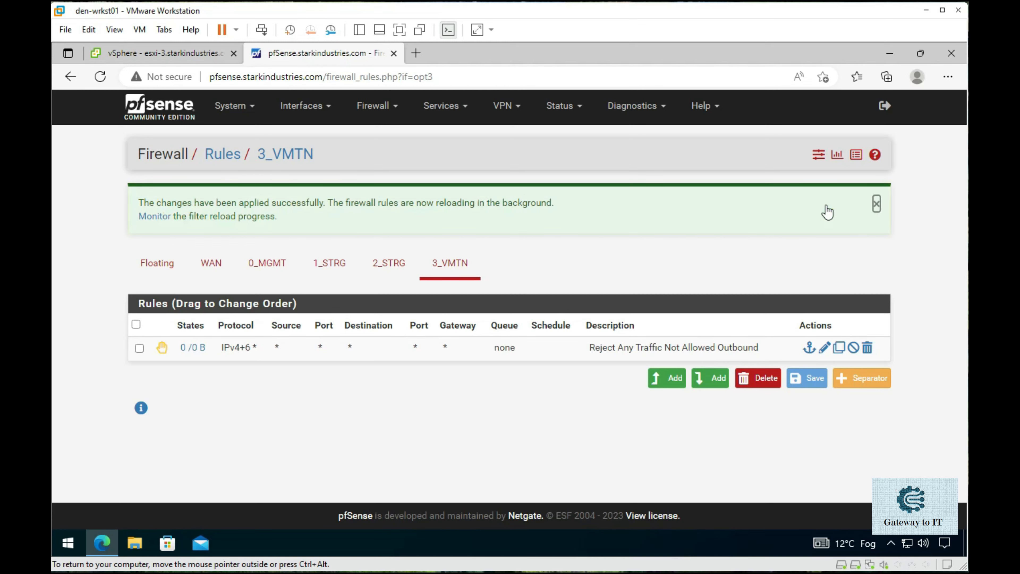
- Copy the 2_STRG ICMP Allowed Outbound rule to 3_VMTN, then save and apply it
{"action": "left_click", "coordinate": [871, 204]}
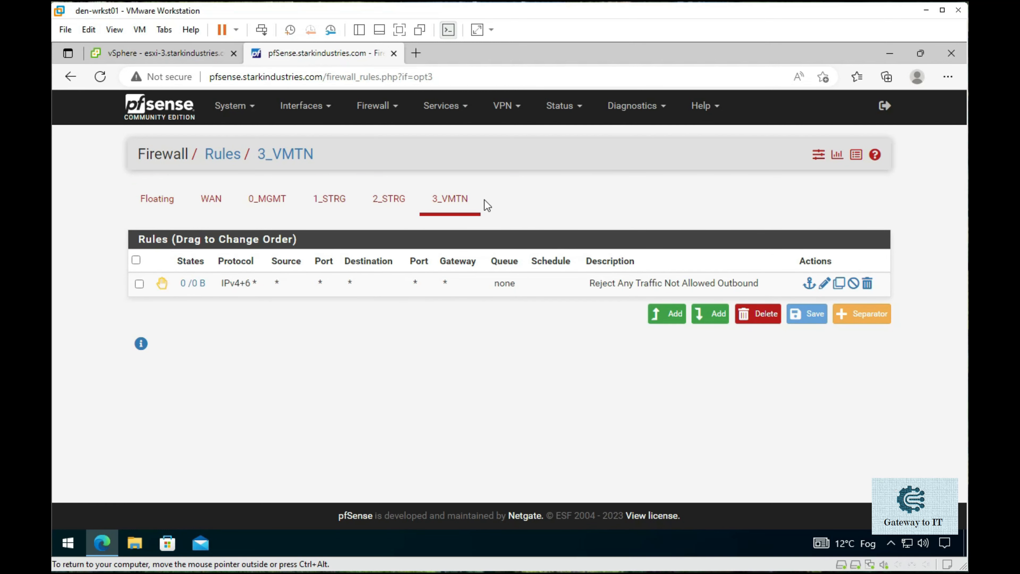
{"action": "left_click", "coordinate": [388, 200]}
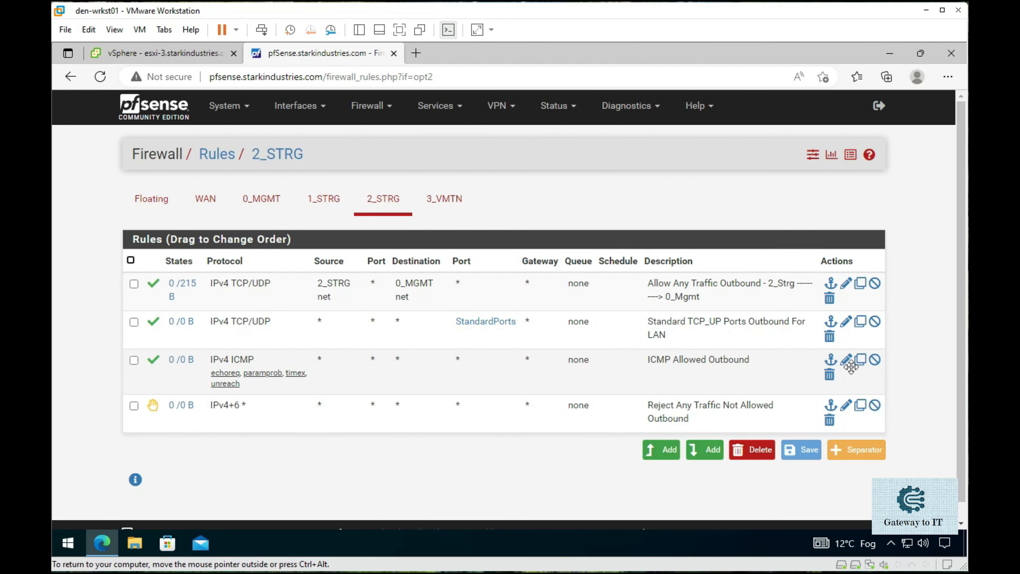
{"action": "left_click", "coordinate": [860, 359]}
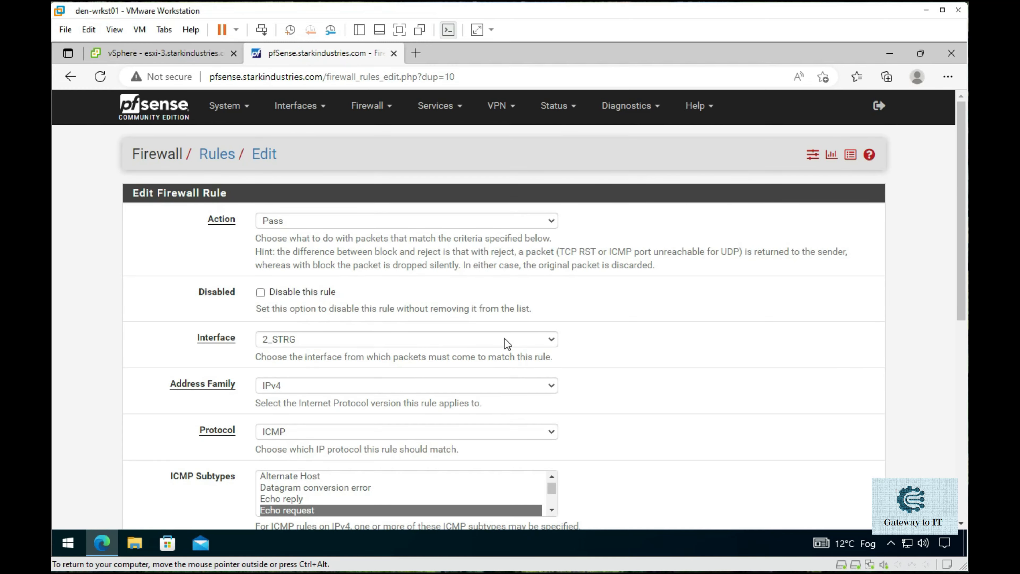
{"action": "left_click", "coordinate": [505, 340]}
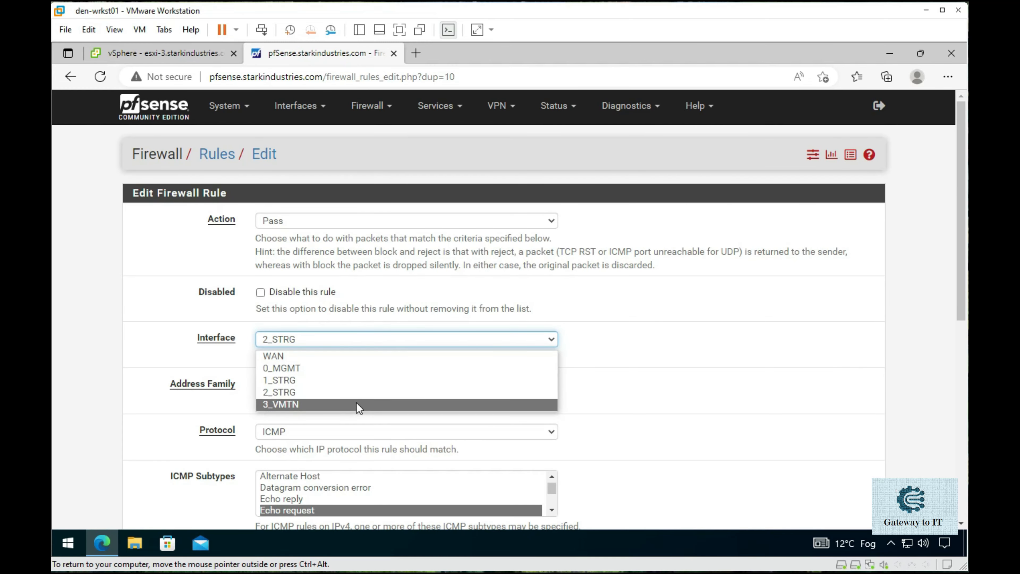
{"action": "left_click", "coordinate": [356, 406]}
{"action": "scroll", "coordinate": [195, 400], "scroll_direction": "down", "scroll_amount": 10}
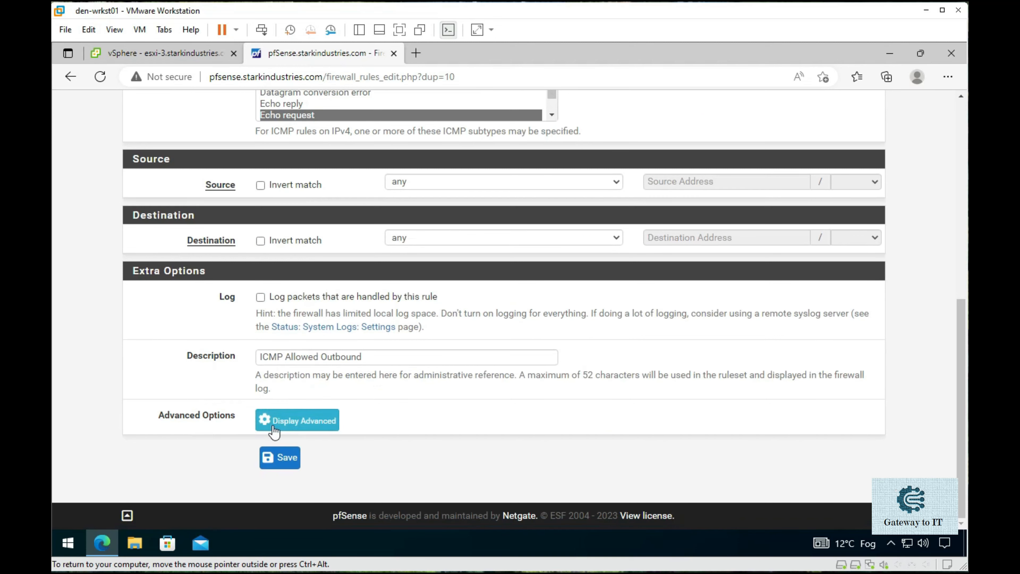
{"action": "left_click", "coordinate": [281, 459]}
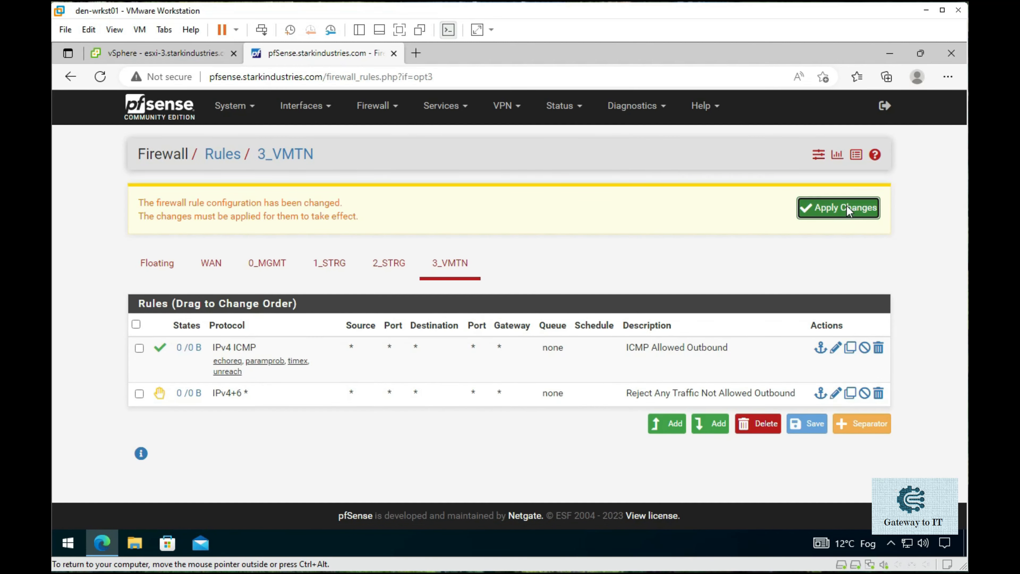
{"action": "left_click", "coordinate": [847, 207]}
{"action": "left_click", "coordinate": [875, 205]}
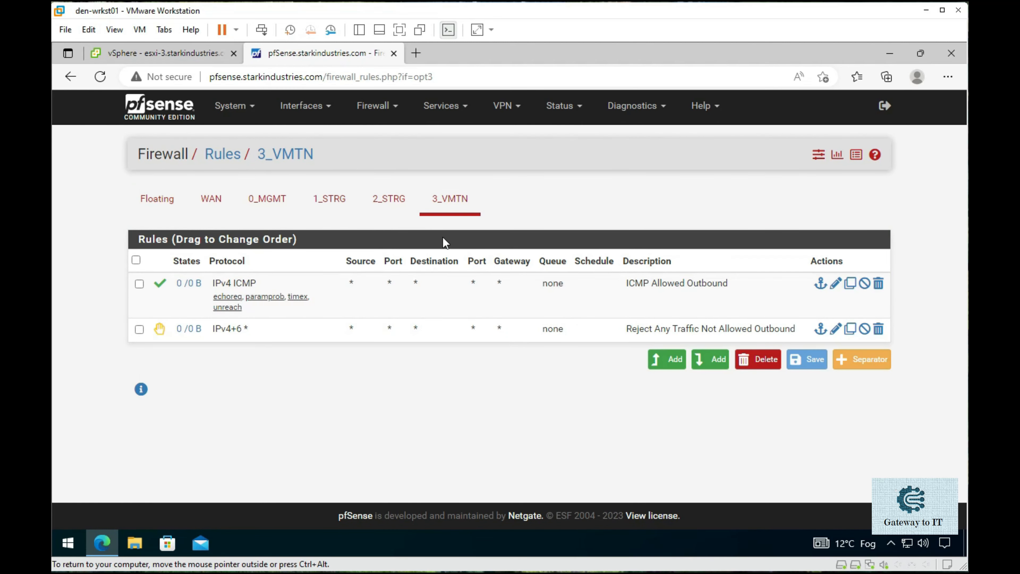
{"action": "left_click", "coordinate": [396, 207]}
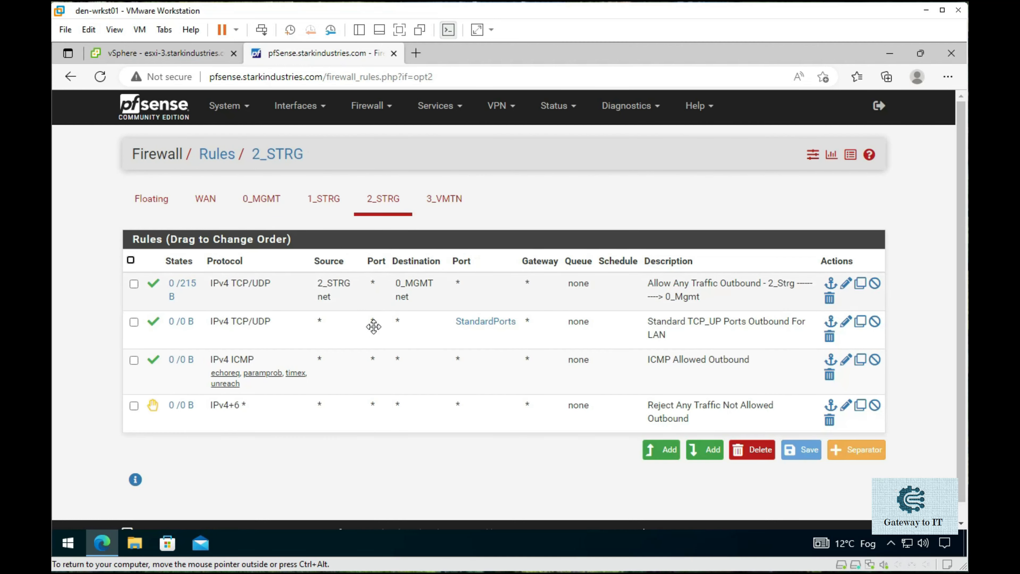
- Copy the Standard TCP_UP Ports Outbound For LAN rule to 3_VMTN, then save and apply it
{"action": "mouse_move", "coordinate": [480, 324]}
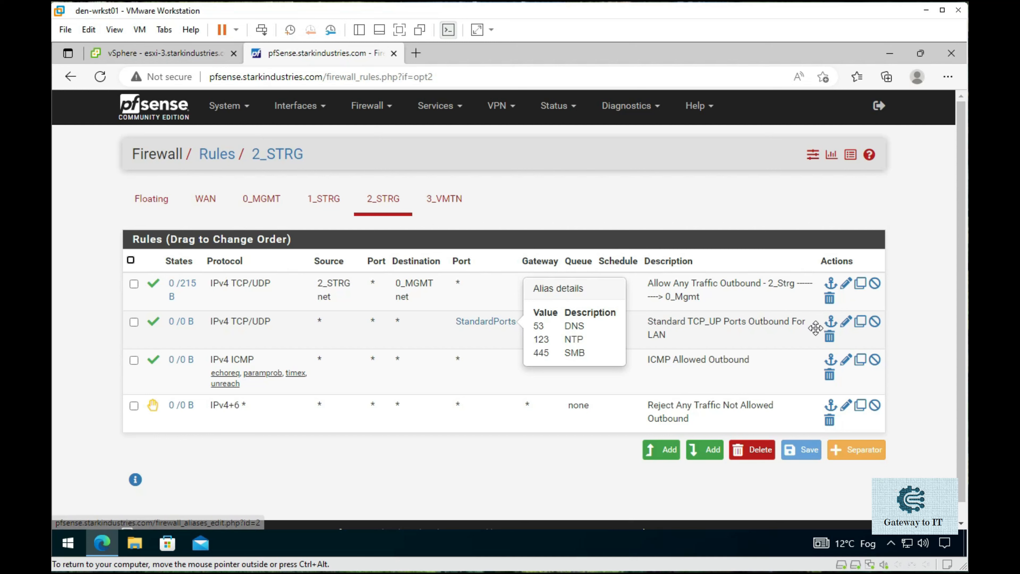
{"action": "left_click", "coordinate": [861, 322]}
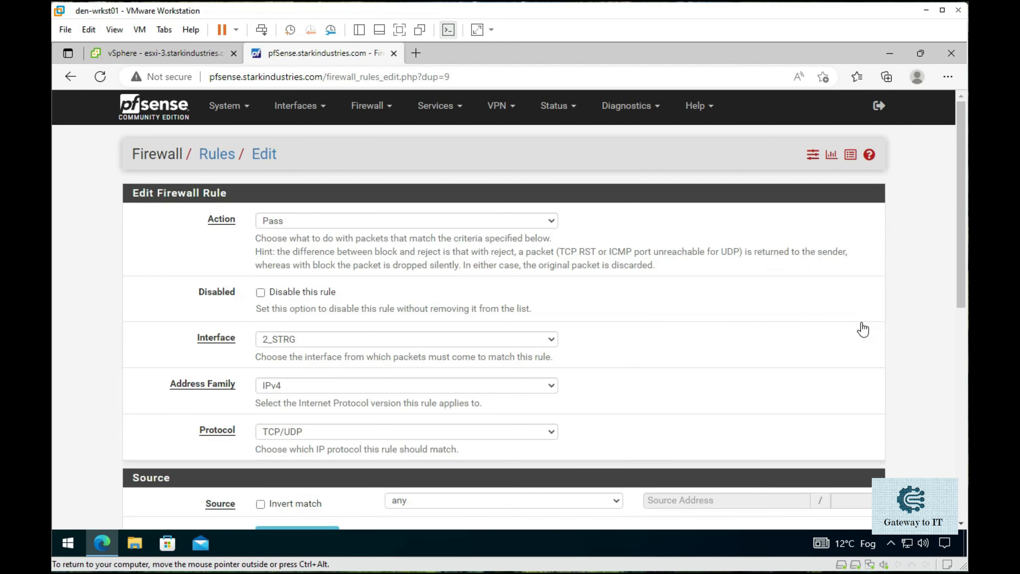
{"action": "scroll", "coordinate": [654, 318], "scroll_direction": "down", "scroll_amount": 5}
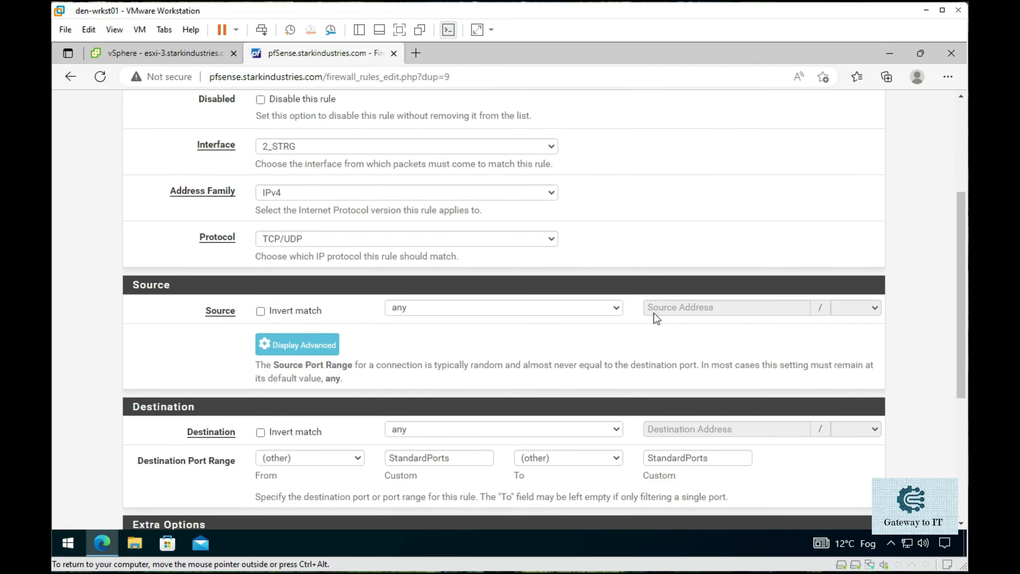
{"action": "left_click", "coordinate": [548, 140]}
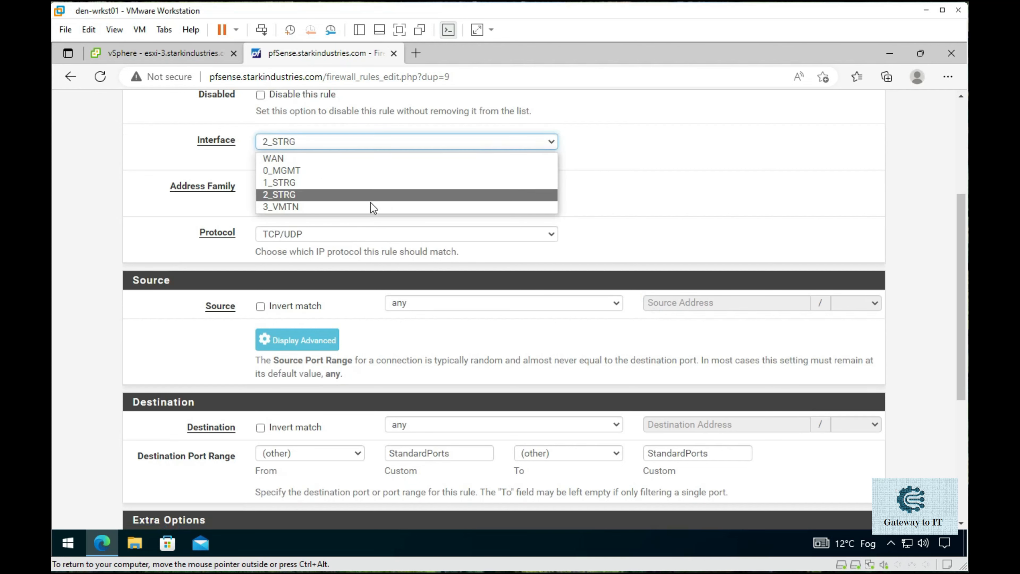
{"action": "left_click", "coordinate": [363, 206]}
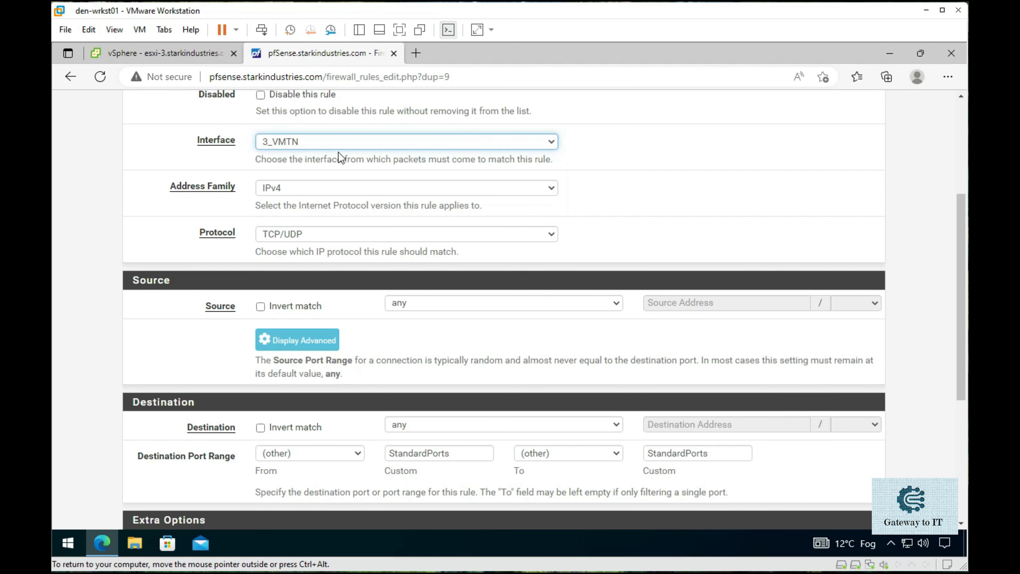
{"action": "scroll", "coordinate": [567, 340], "scroll_direction": "down", "scroll_amount": 6}
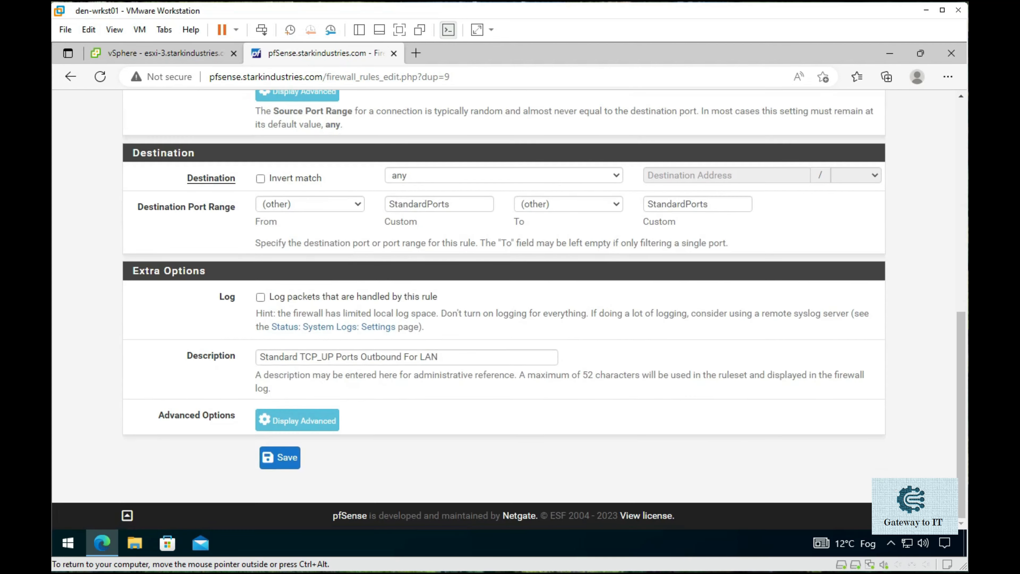
{"action": "left_click", "coordinate": [278, 458]}
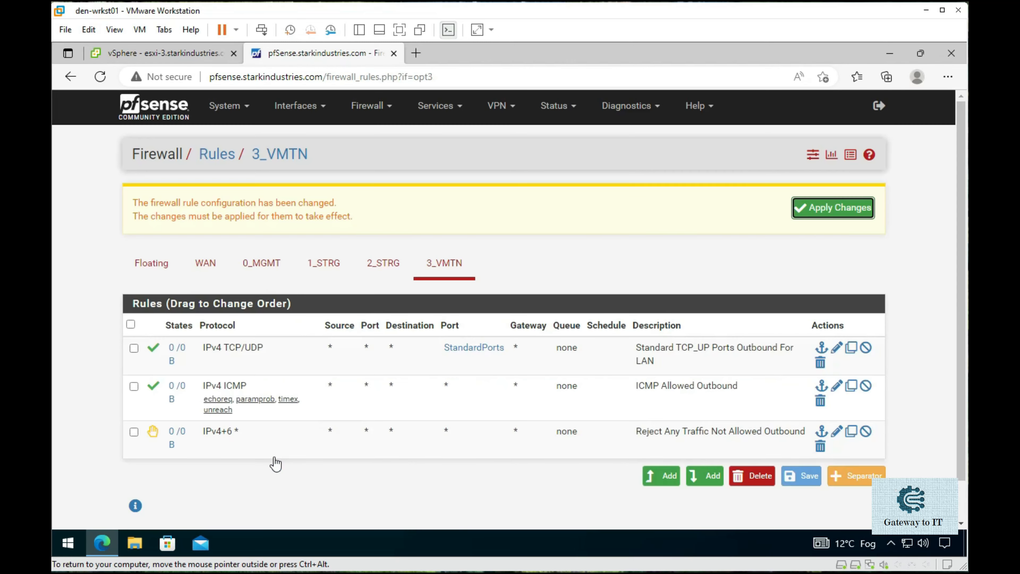
{"action": "left_click", "coordinate": [808, 216]}
{"action": "left_click", "coordinate": [870, 205]}
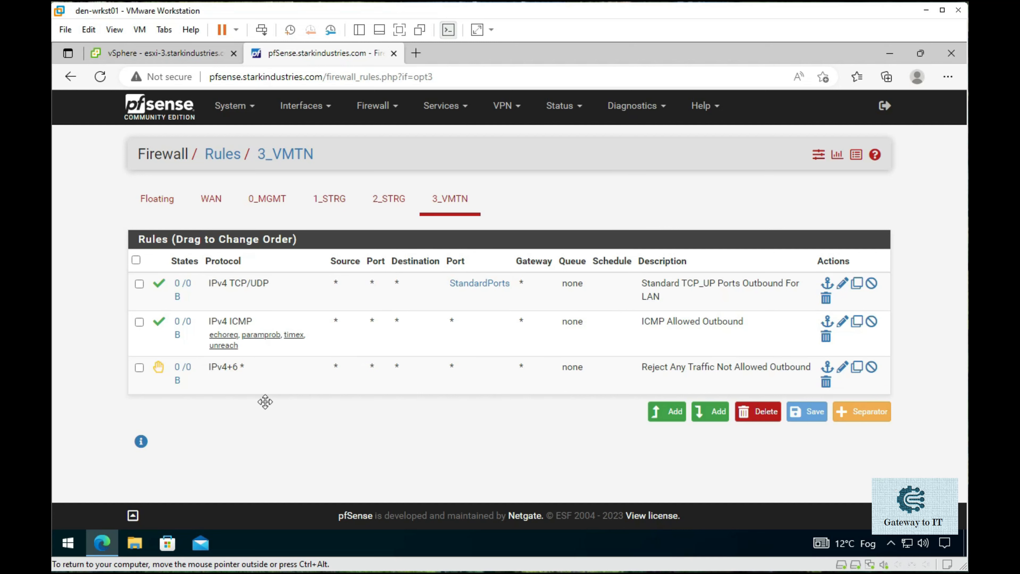
- Launch an administrator Command Prompt by running cmd from the Run prompt
{"action": "right_click", "coordinate": [69, 539]}
{"action": "right_click", "coordinate": [67, 538]}
{"action": "right_click", "coordinate": [64, 537]}
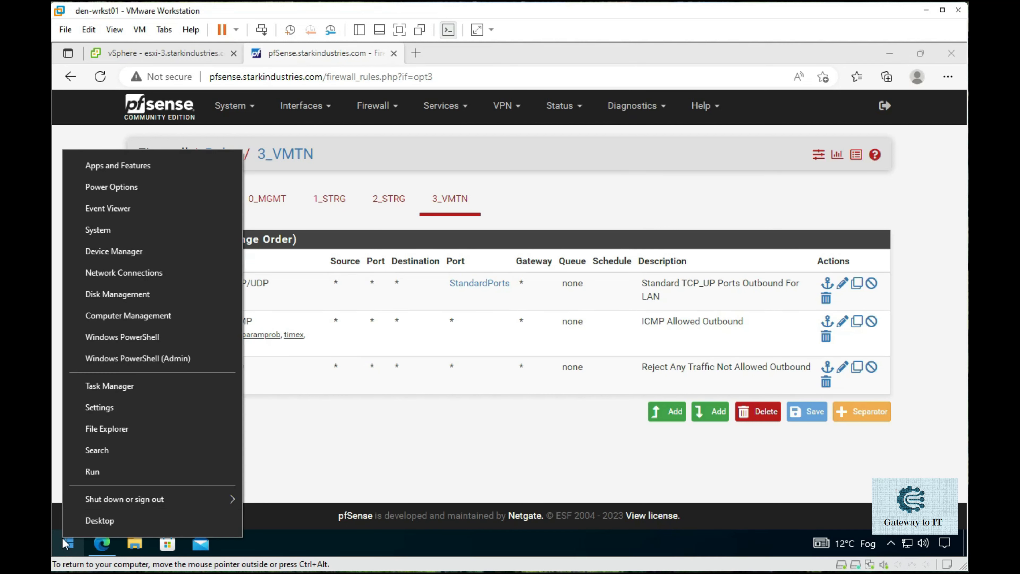
{"action": "left_click", "coordinate": [134, 467]}
{"action": "type", "text": "cmd"}
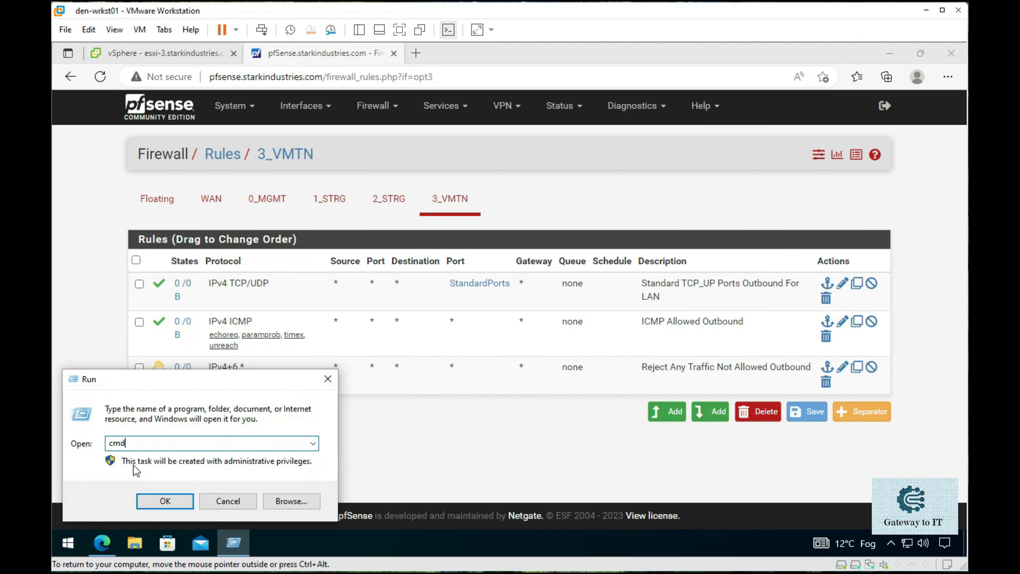
{"action": "key", "text": "Return"}
{"action": "left_click", "coordinate": [405, 227]}
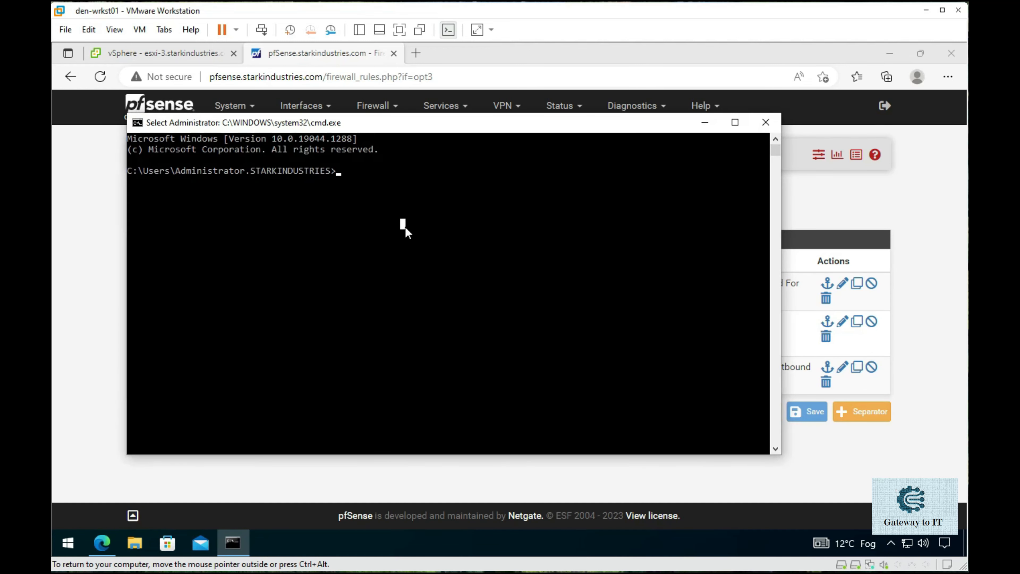
- Go to the C:\ root, clear the screen, and run ping -t 10.3.3.254
{"action": "type", "text": "cd\\"}
{"action": "key", "text": "Return"}
{"action": "type", "text": "cls"}
{"action": "key", "text": "Return"}
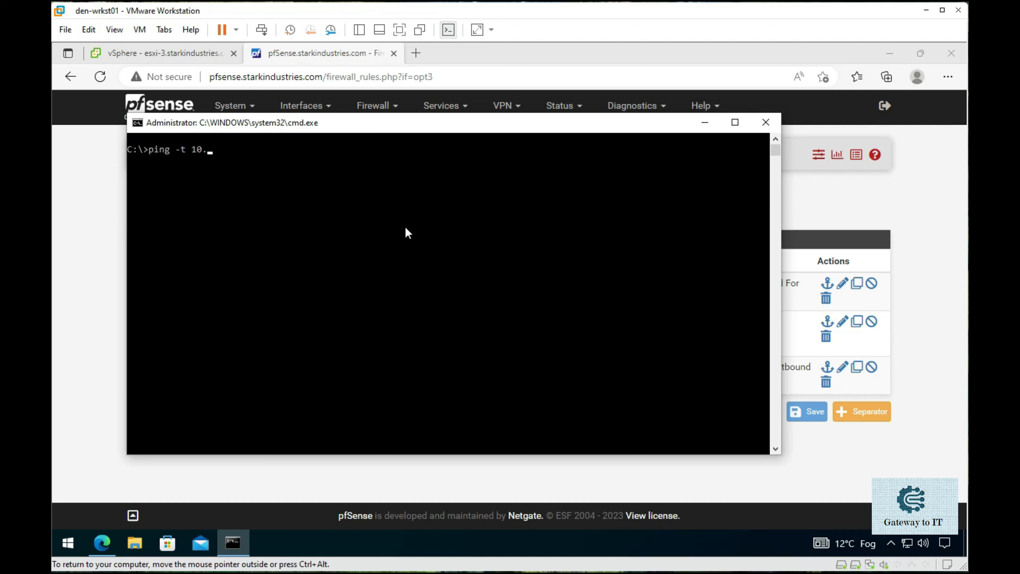
{"action": "type", "text": "ping -t 10.3.3.254"}
{"action": "key", "text": "Return"}
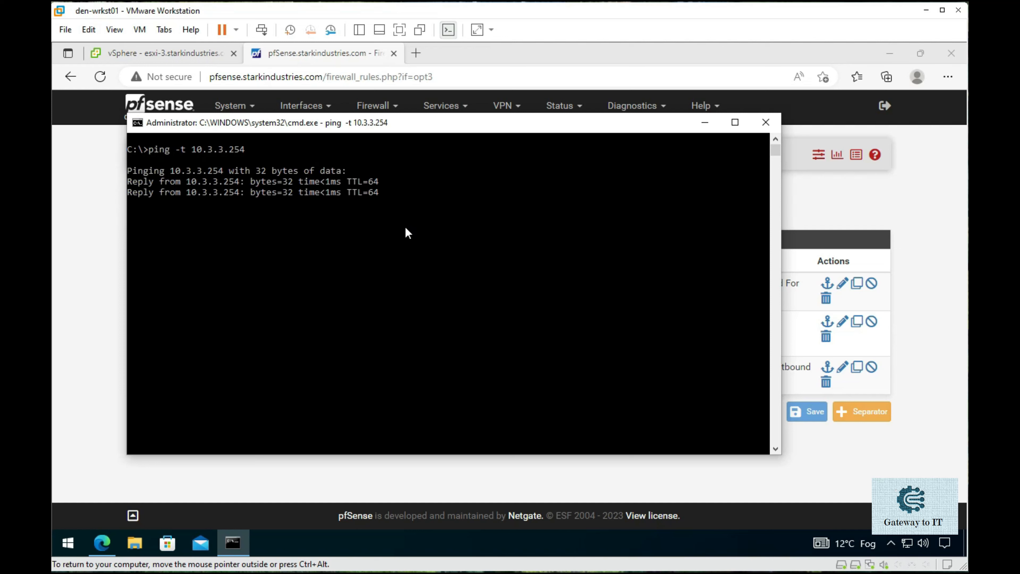